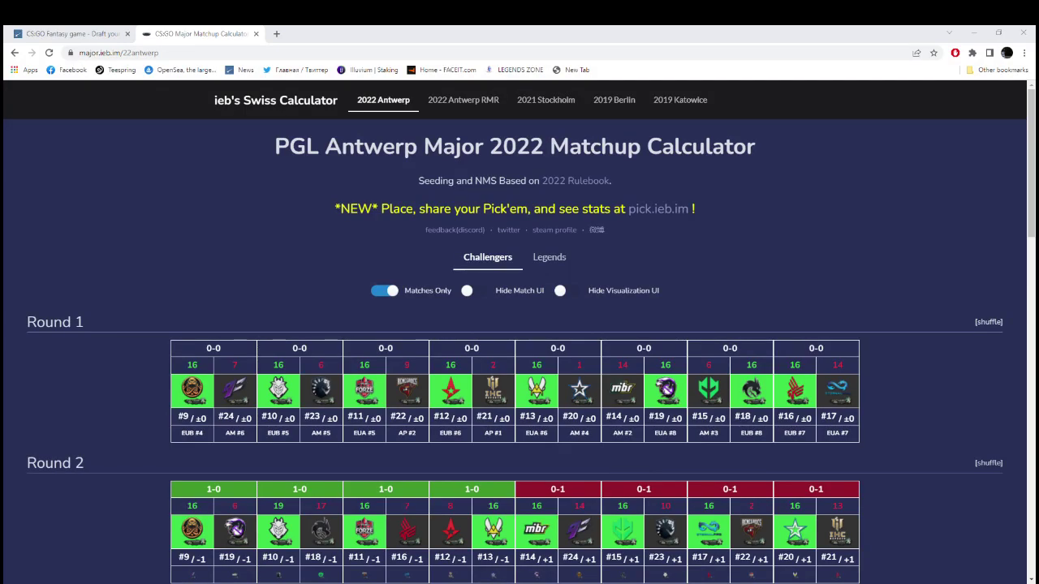
Review the Challengers stage matchups and scores from Round 1 through Round 5.
click(446, 306)
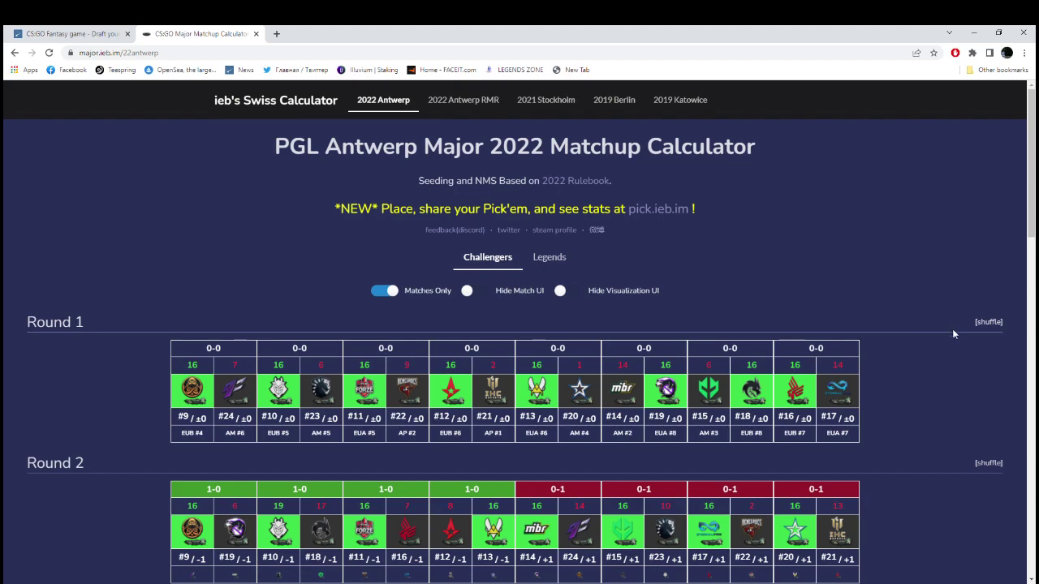
scroll(968, 369, down, 1)
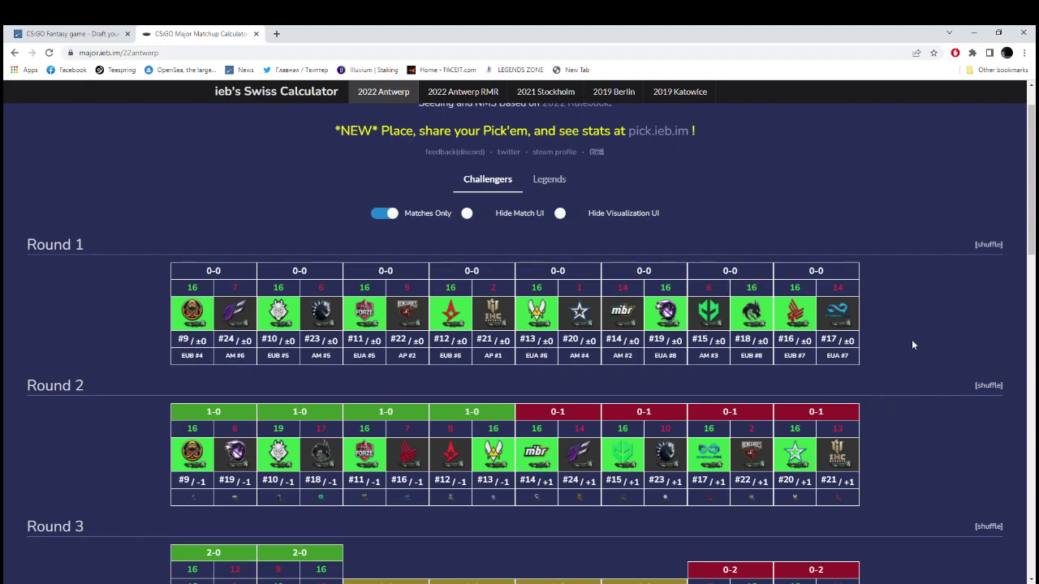
scroll(921, 405, down, 1)
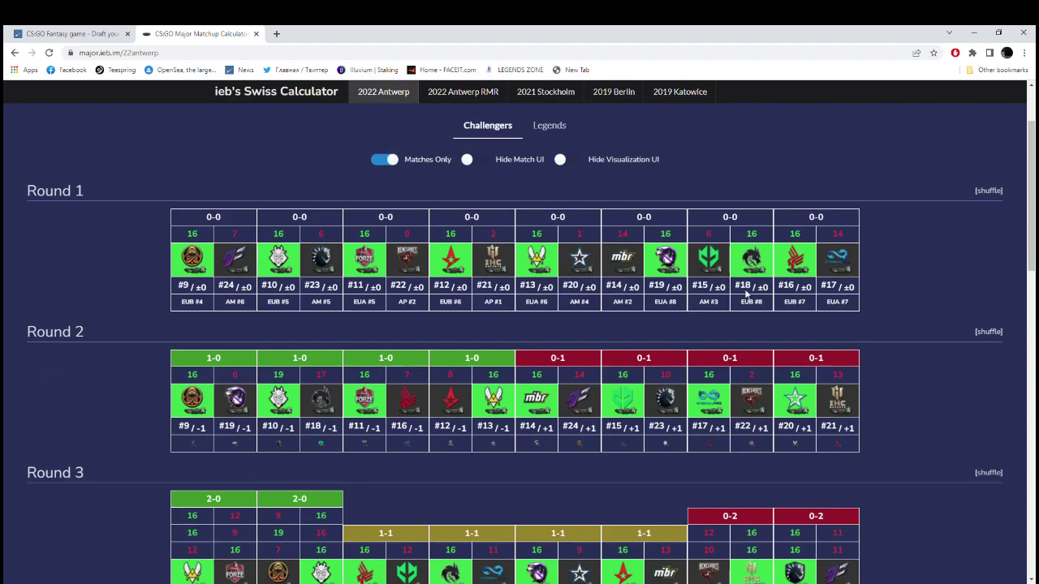
scroll(862, 396, down, 1)
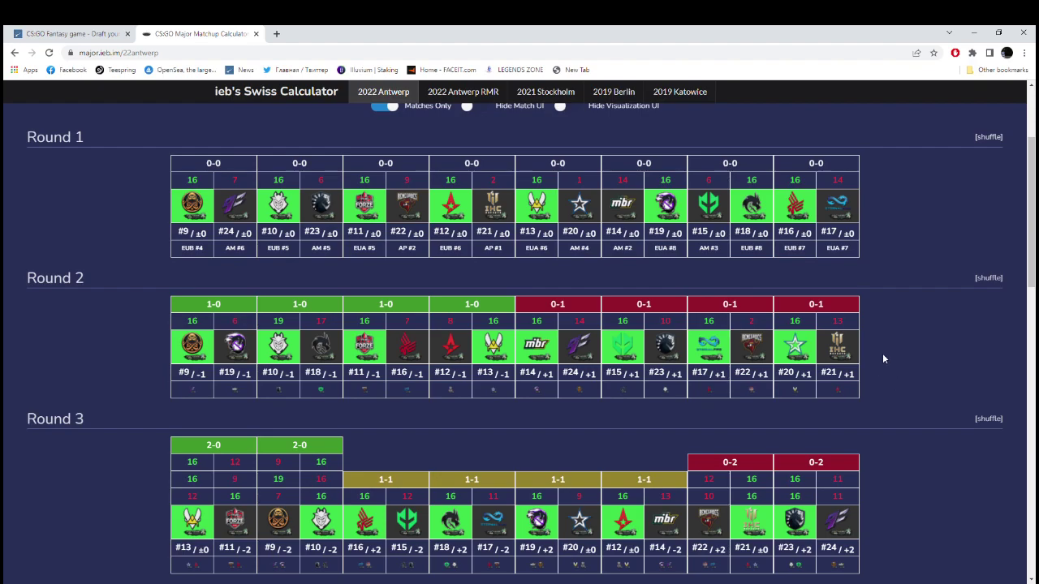
scroll(802, 479, down, 1)
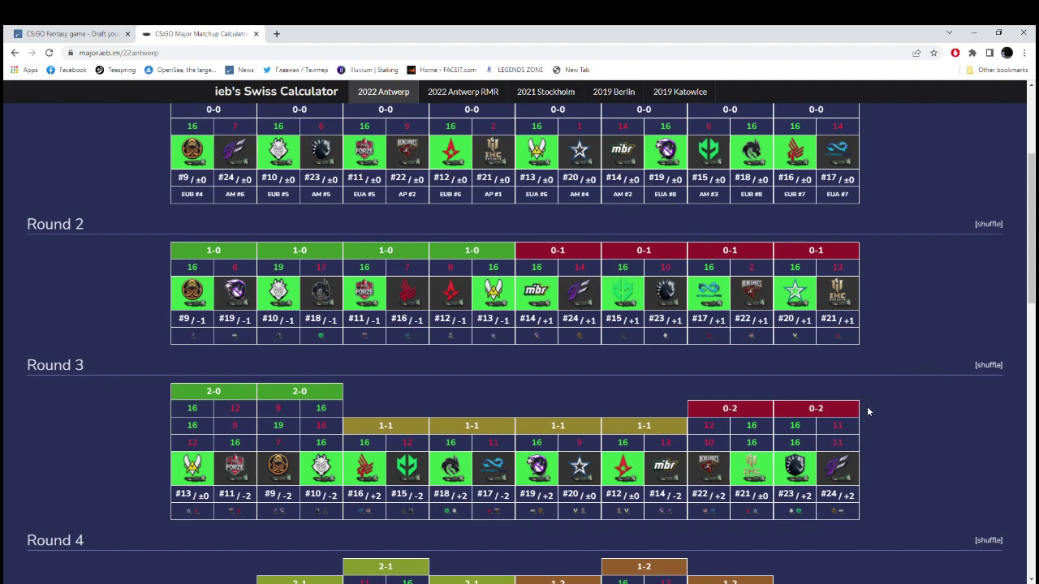
scroll(866, 414, down, 2)
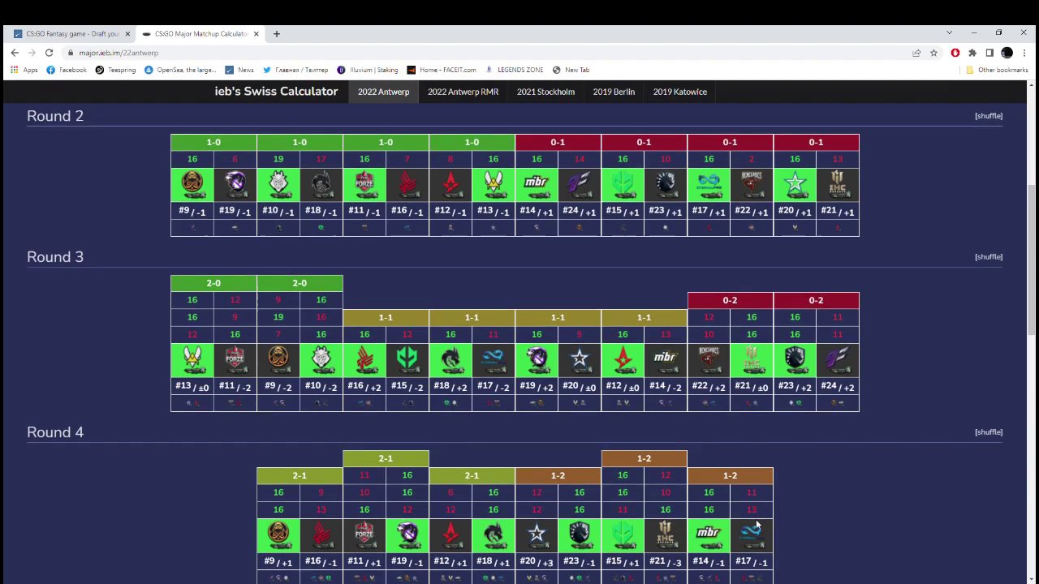
scroll(763, 477, down, 1)
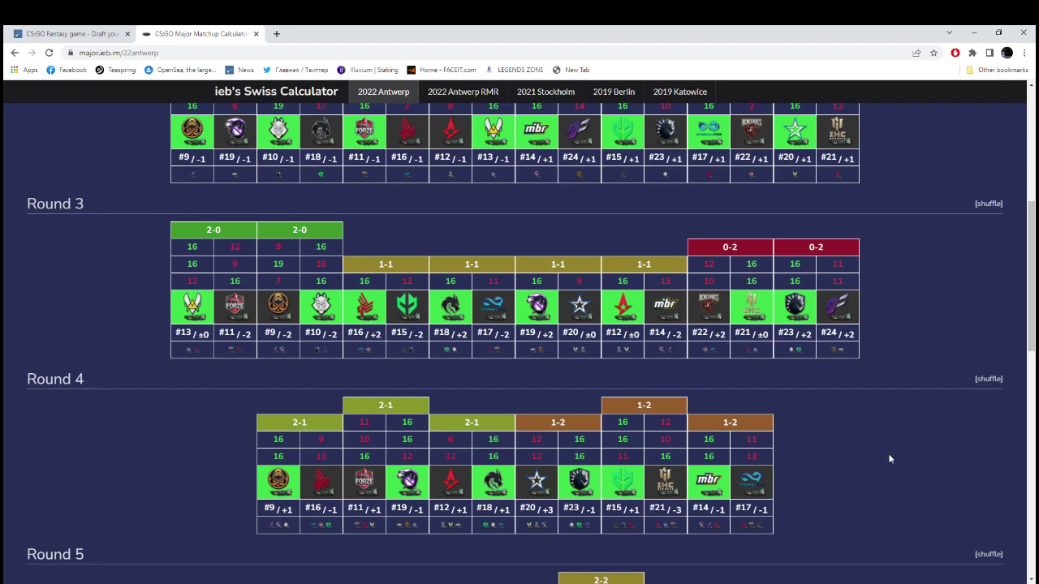
scroll(888, 460, up, 1)
scroll(922, 448, down, 1)
scroll(909, 448, down, 1)
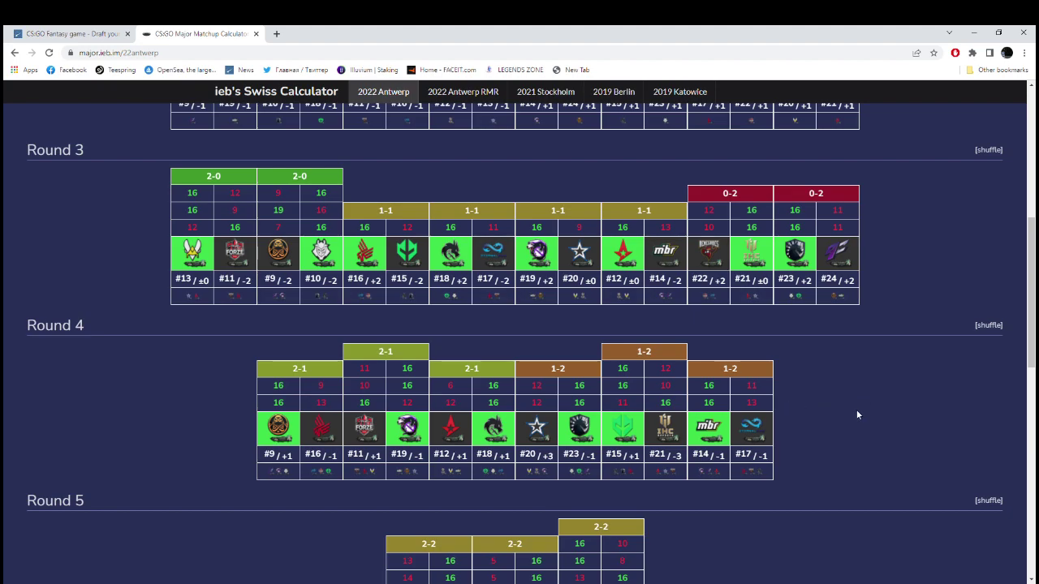
scroll(856, 412, down, 1)
scroll(816, 433, down, 1)
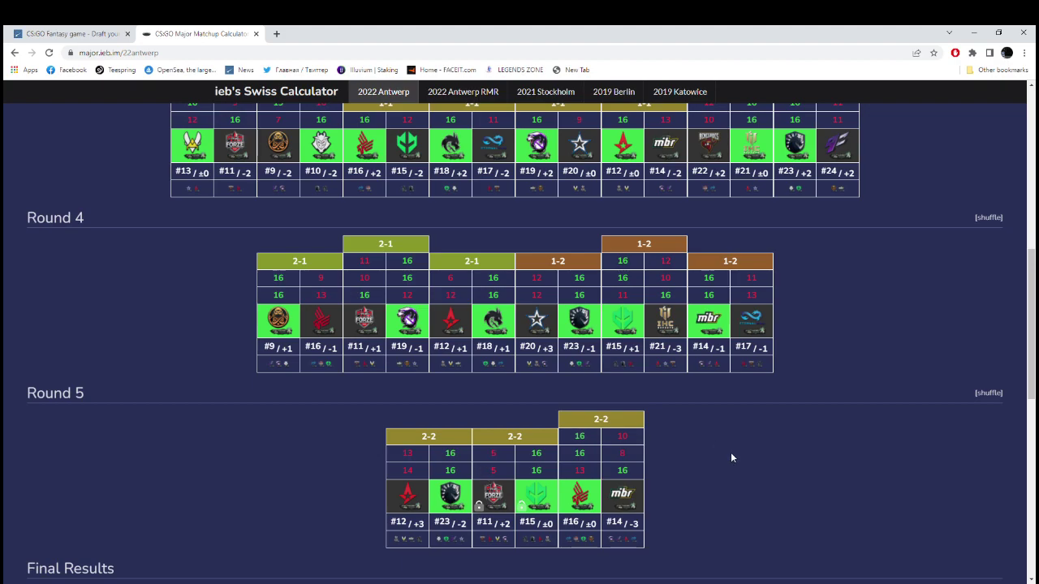
Examine how the Challengers stage Round 4 outcomes feed the Round 5 pairings and the final results.
scroll(750, 487, up, 1)
scroll(714, 482, down, 1)
scroll(890, 496, up, 1)
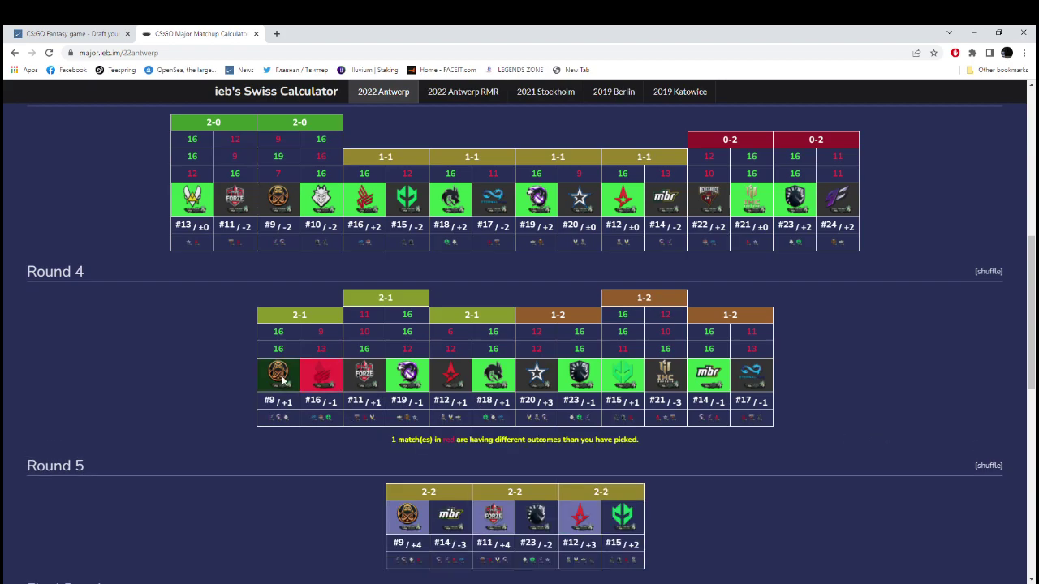
scroll(782, 480, down, 2)
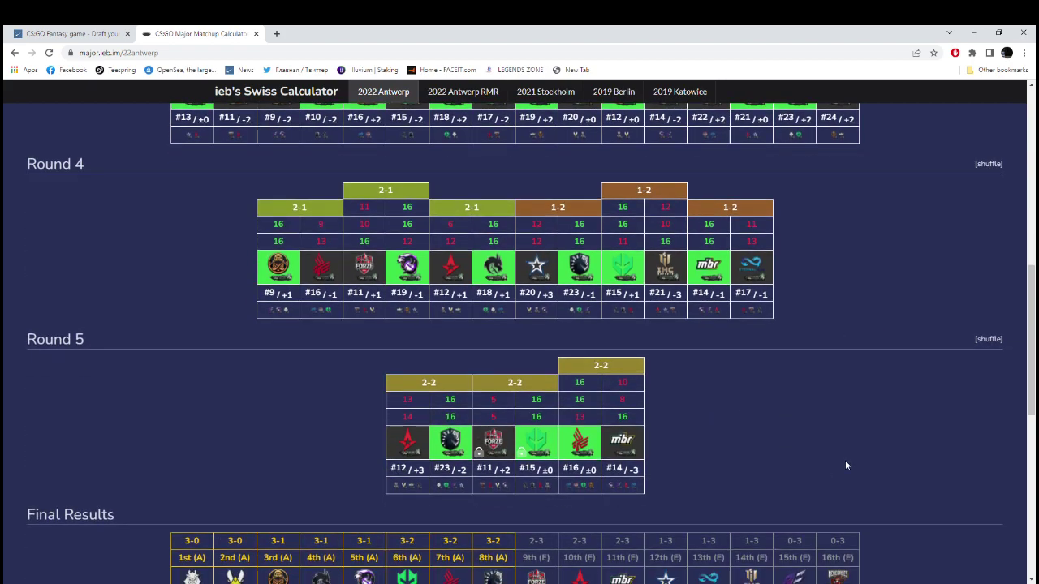
scroll(845, 465, up, 2)
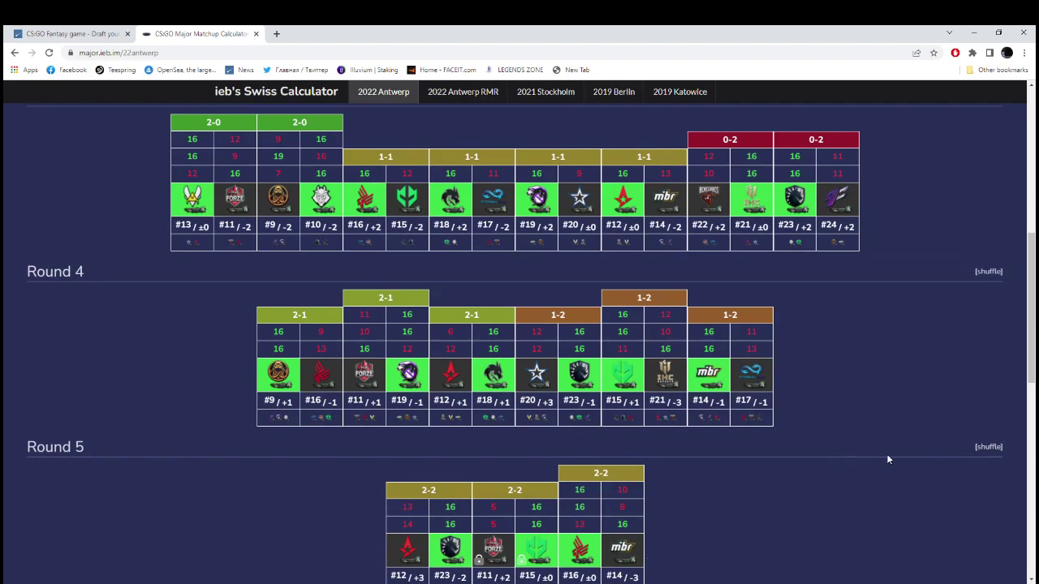
scroll(887, 459, up, 1)
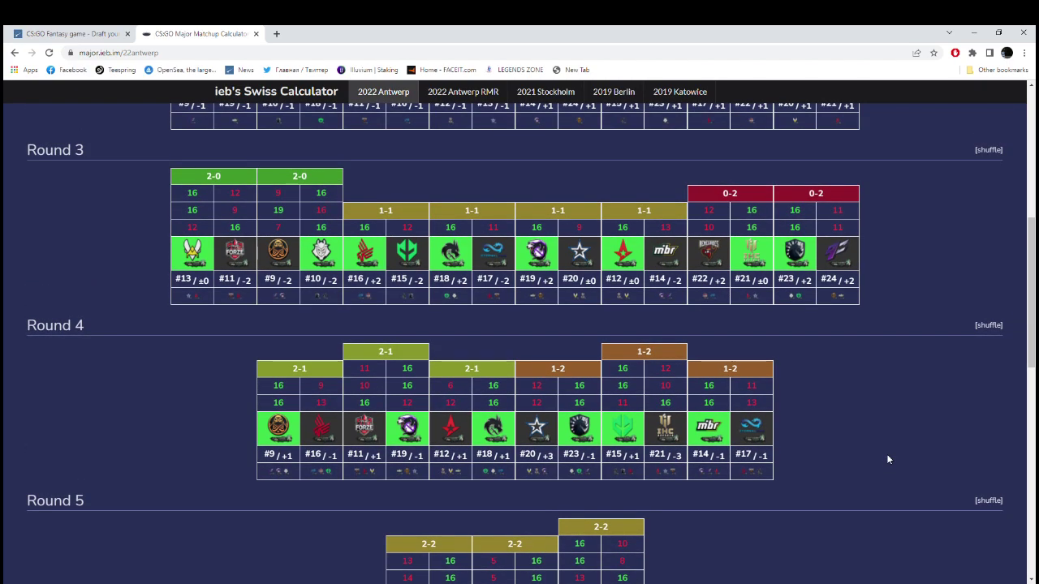
scroll(867, 456, down, 1)
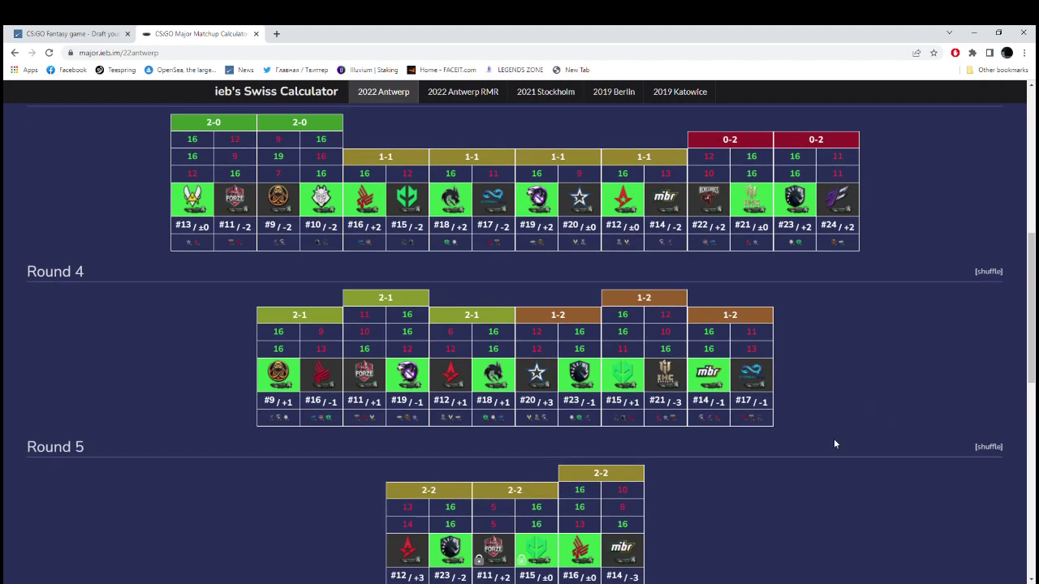
scroll(819, 448, up, 3)
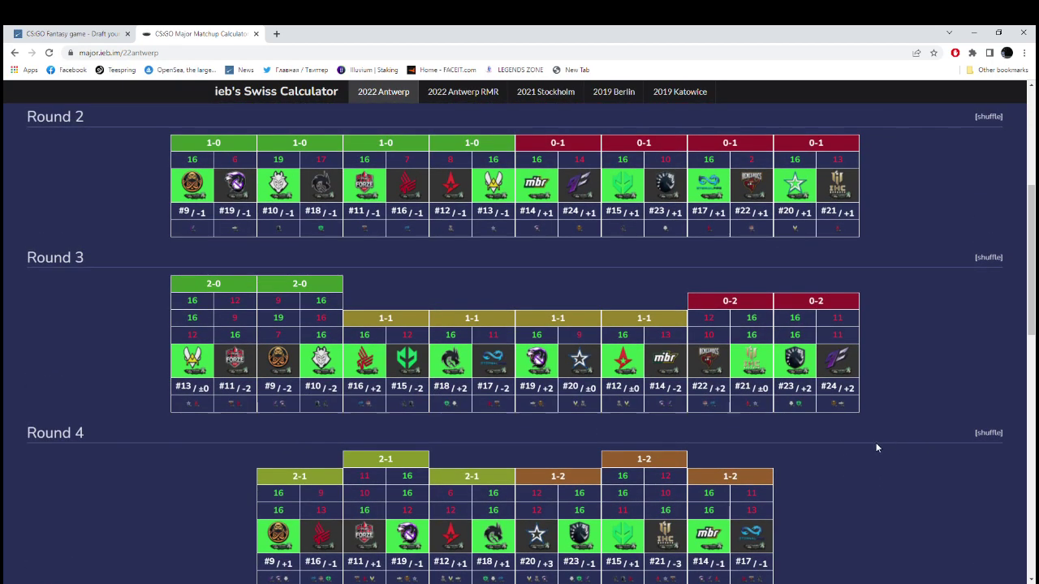
scroll(852, 447, up, 3)
Check the HLTV fantasy team page in the other browser tab and return to the matchup calculator.
click(52, 30)
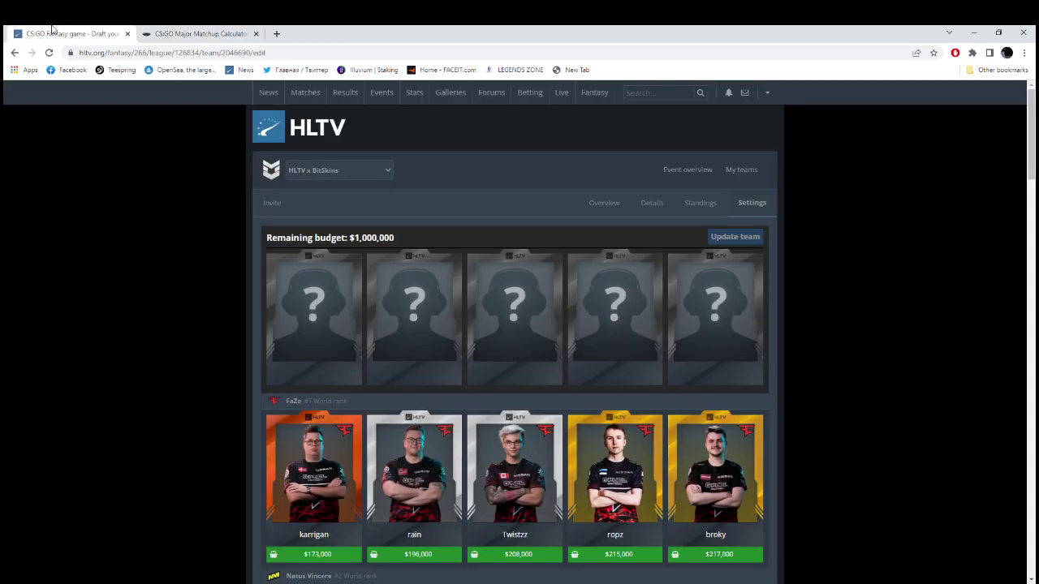
click(184, 32)
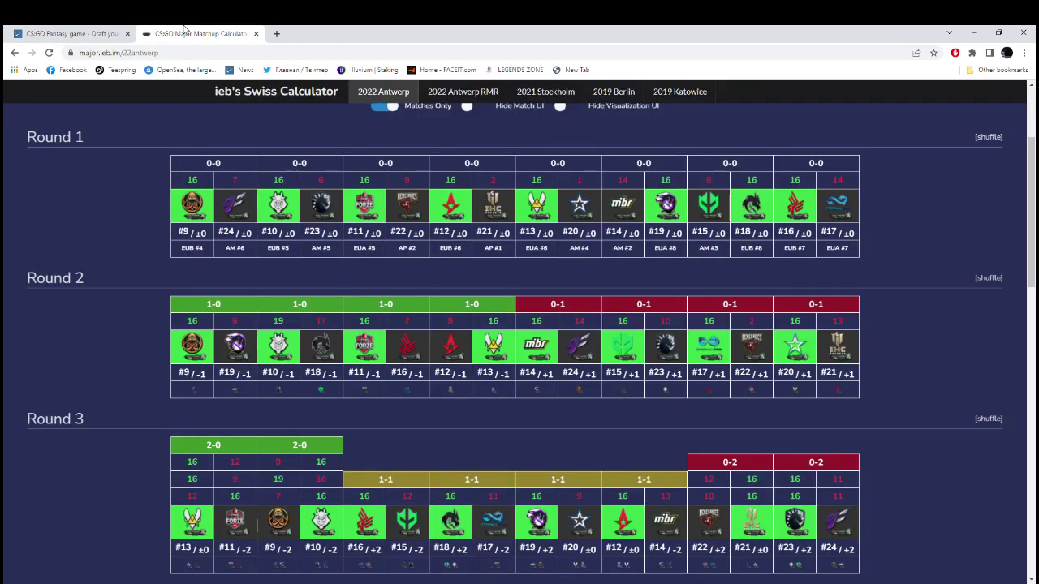
scroll(943, 279, up, 2)
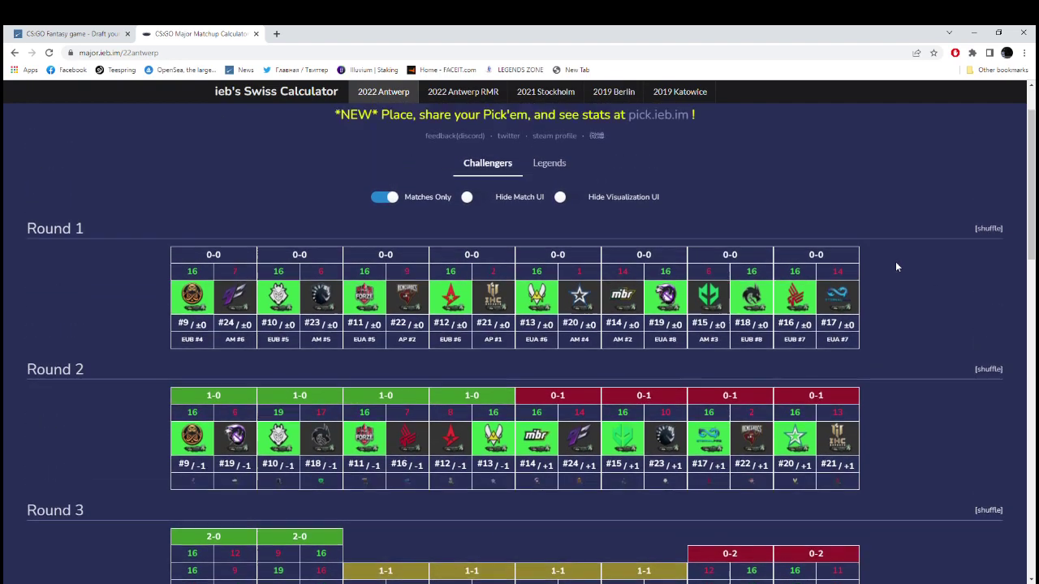
scroll(895, 261, up, 2)
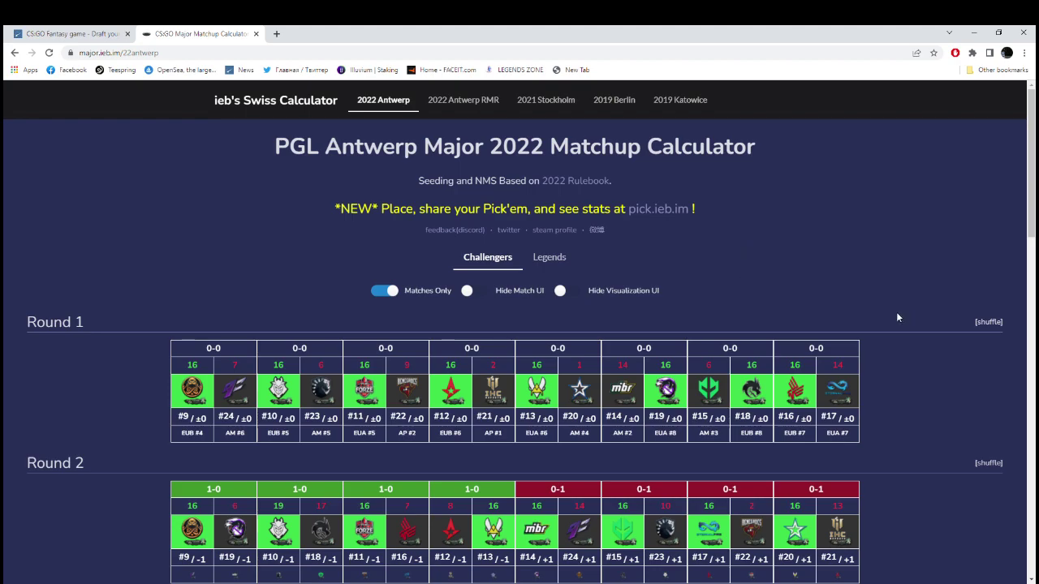
Open the Legends stage matchups and pick #1 Heroic over #16 Liquid in Round 1.
click(575, 258)
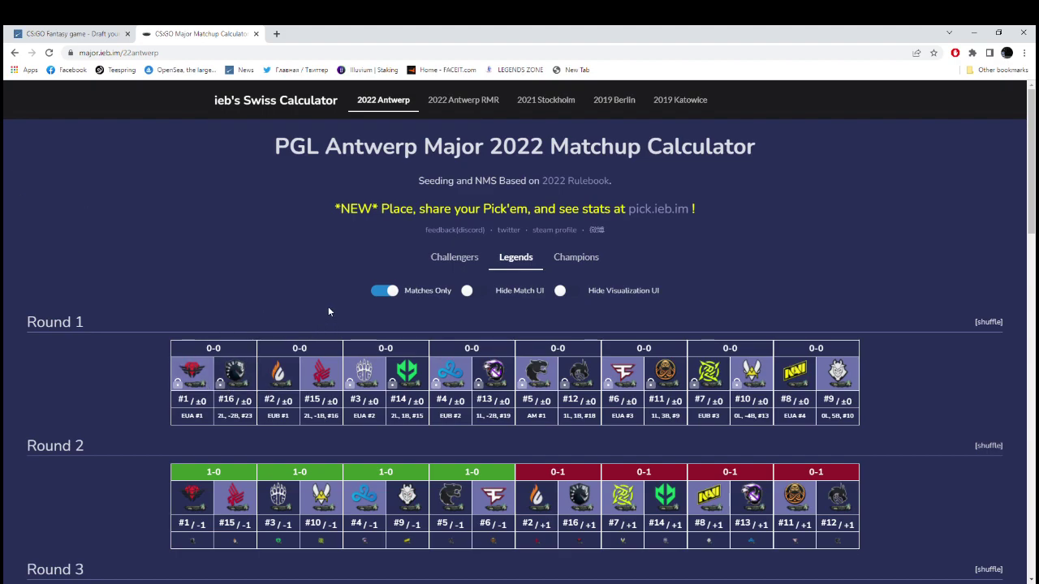
click(202, 376)
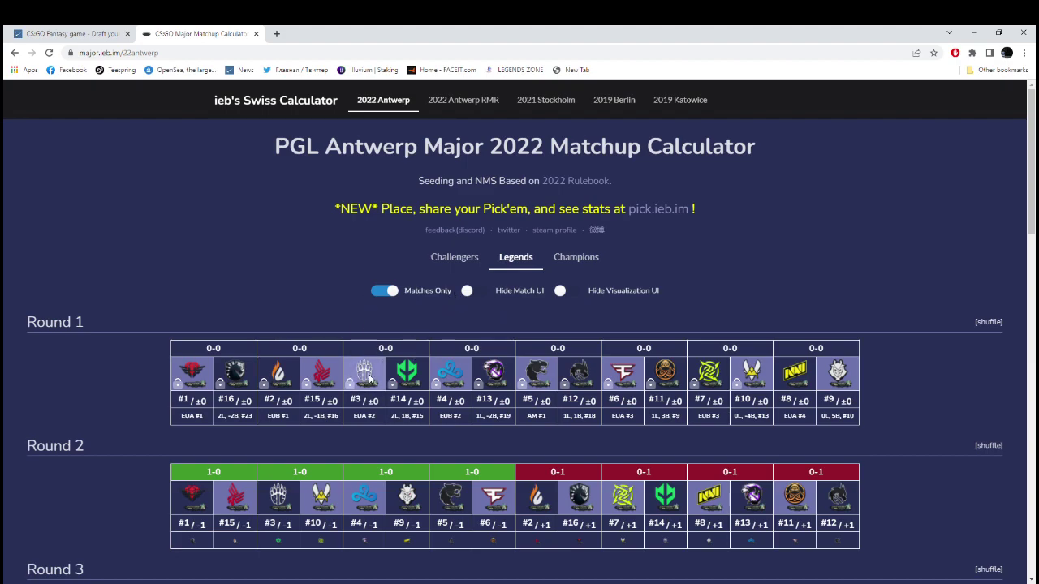
Pick #14 Imperial to beat #7 NIP in the 0-1 match of Legends Round 2.
scroll(556, 280, down, 1)
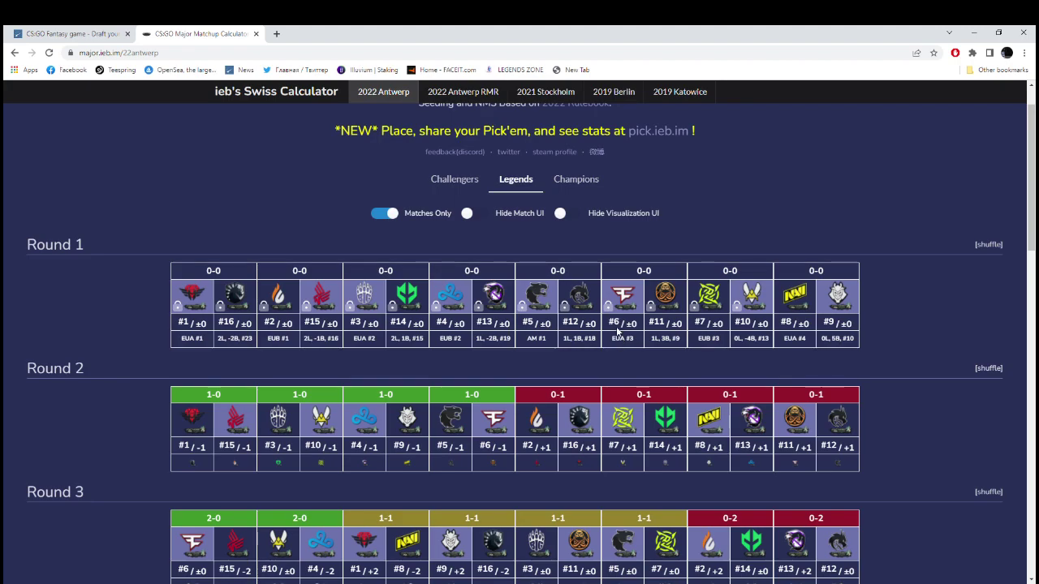
scroll(621, 296, down, 1)
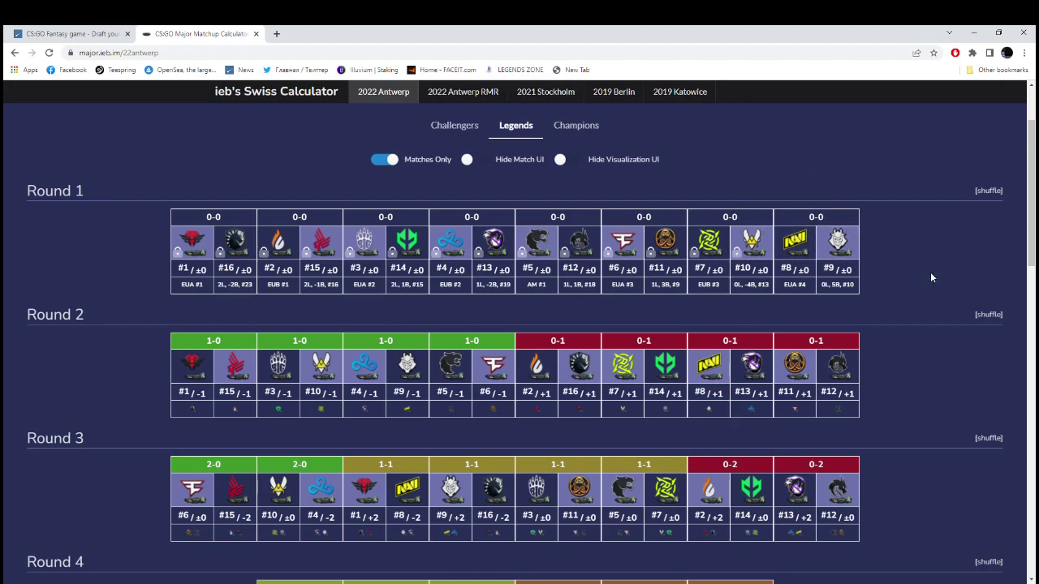
scroll(900, 336, down, 1)
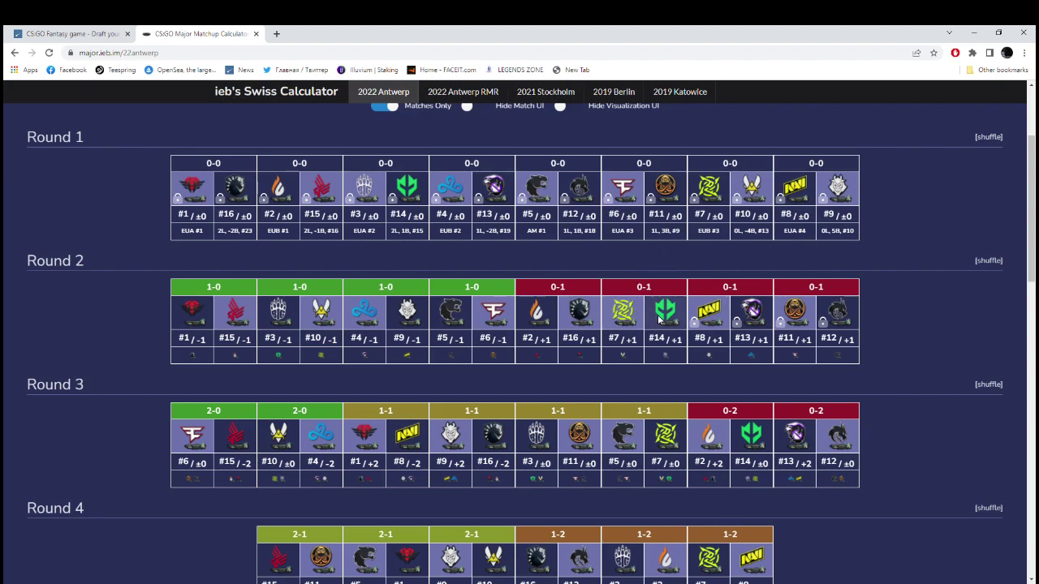
click(660, 315)
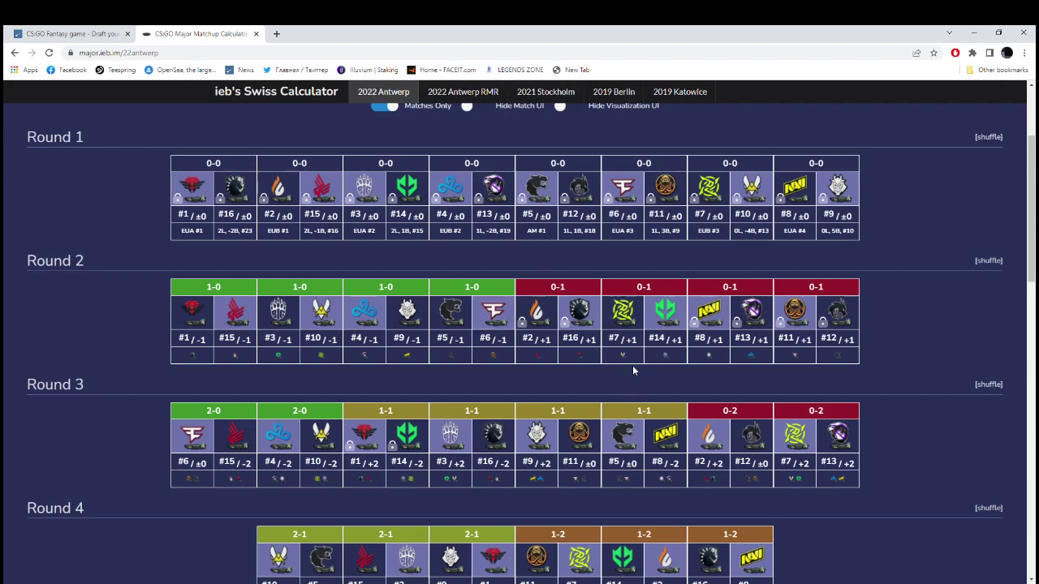
Compare both outcomes of the Round 2 1-0 match between #1 and #15, and settle on #15 as the winner.
scroll(634, 370, up, 1)
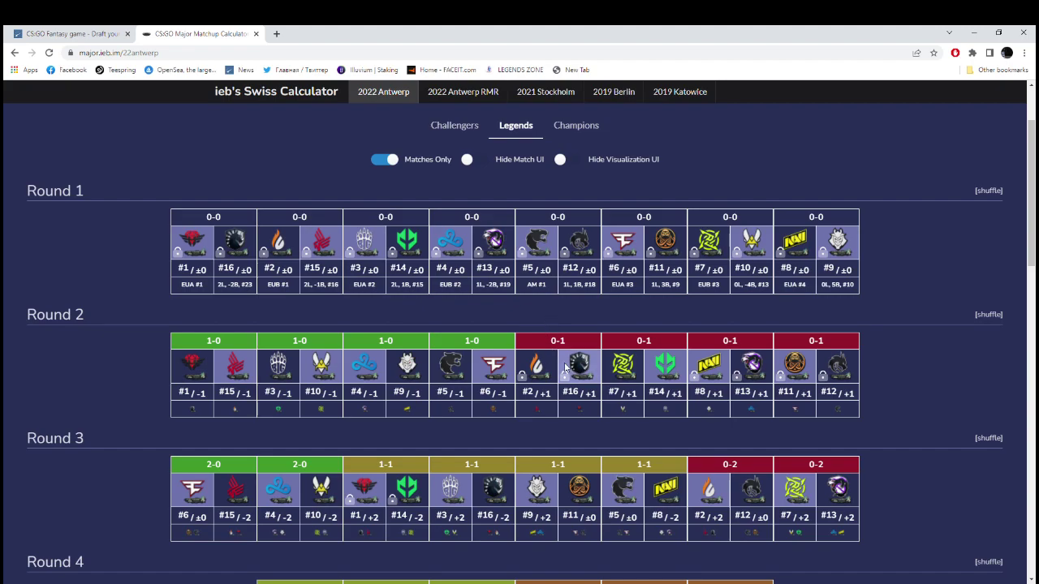
scroll(535, 328, down, 1)
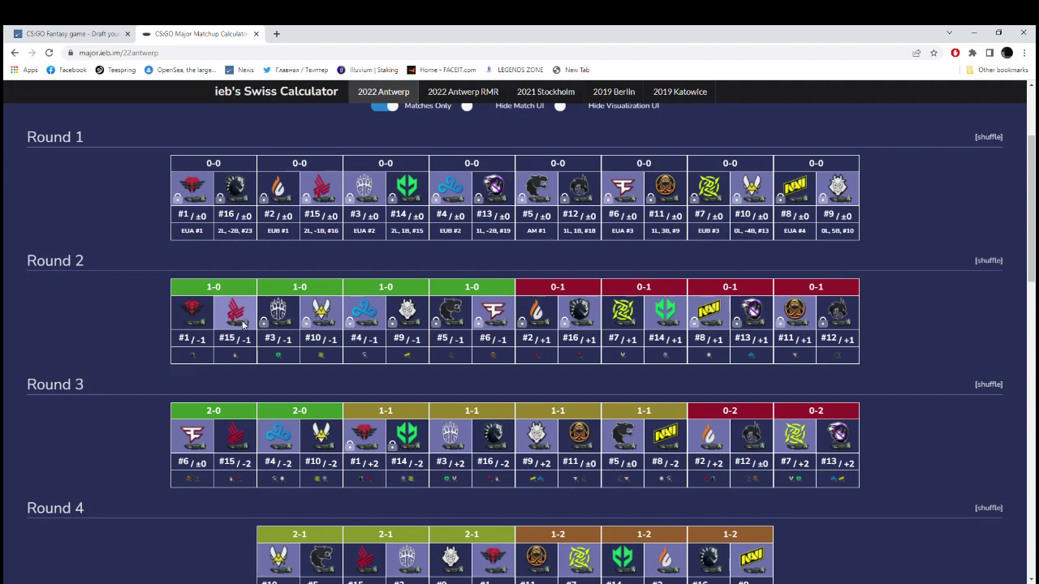
click(200, 323)
click(208, 313)
click(246, 315)
Pick #6 FaZe over #15 and #4 Cloud9 over #10 Vitality in the Round 3 2-0 matches.
scroll(237, 318, down, 1)
scroll(237, 285, down, 1)
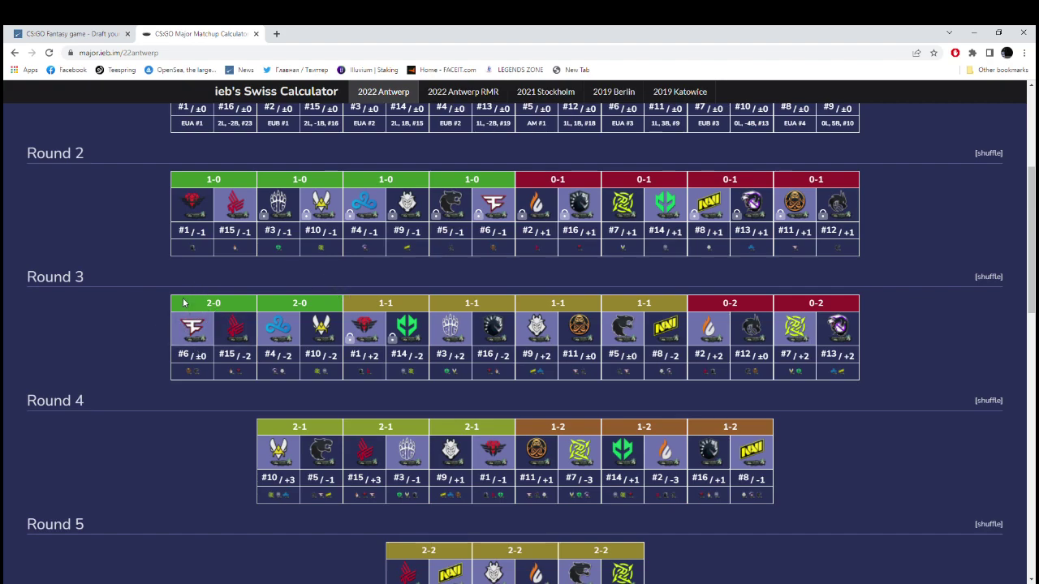
click(192, 325)
click(285, 337)
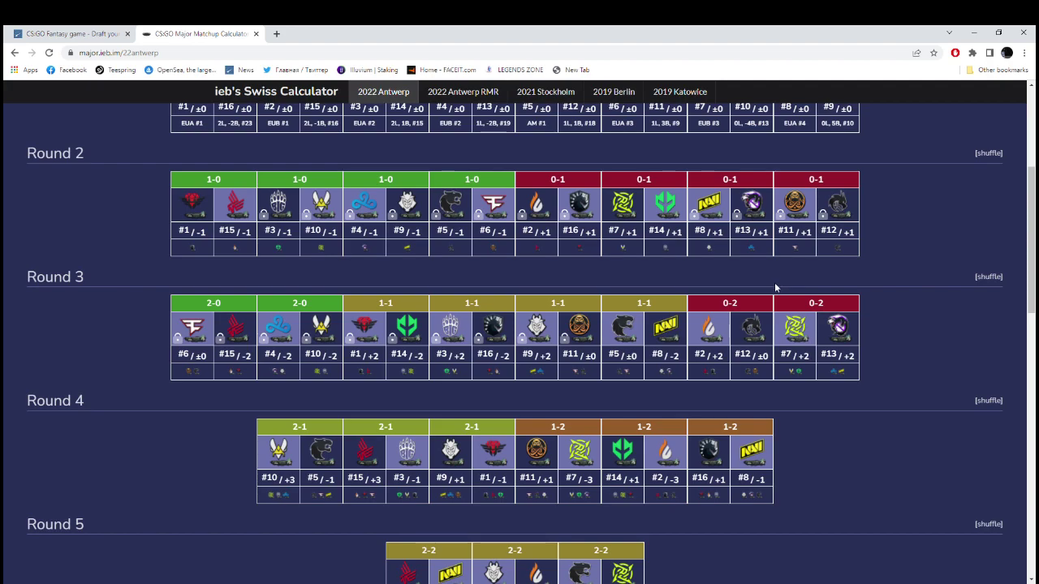
Try #13 Outsiders as the winner over #8 NAVI in Round 2 and restore the #8 pick.
scroll(801, 418, up, 2)
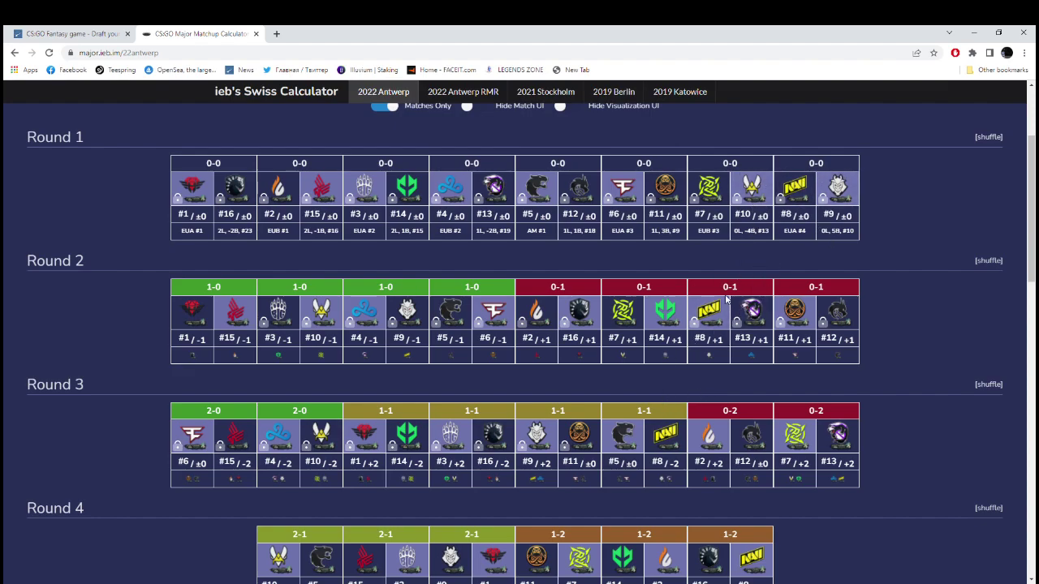
scroll(661, 427, down, 1)
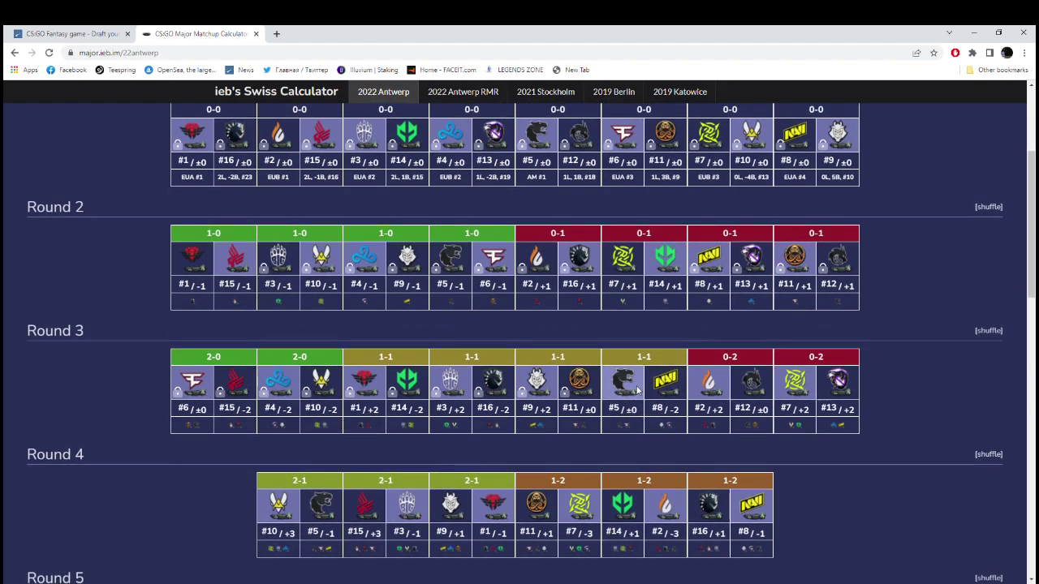
scroll(688, 358, down, 1)
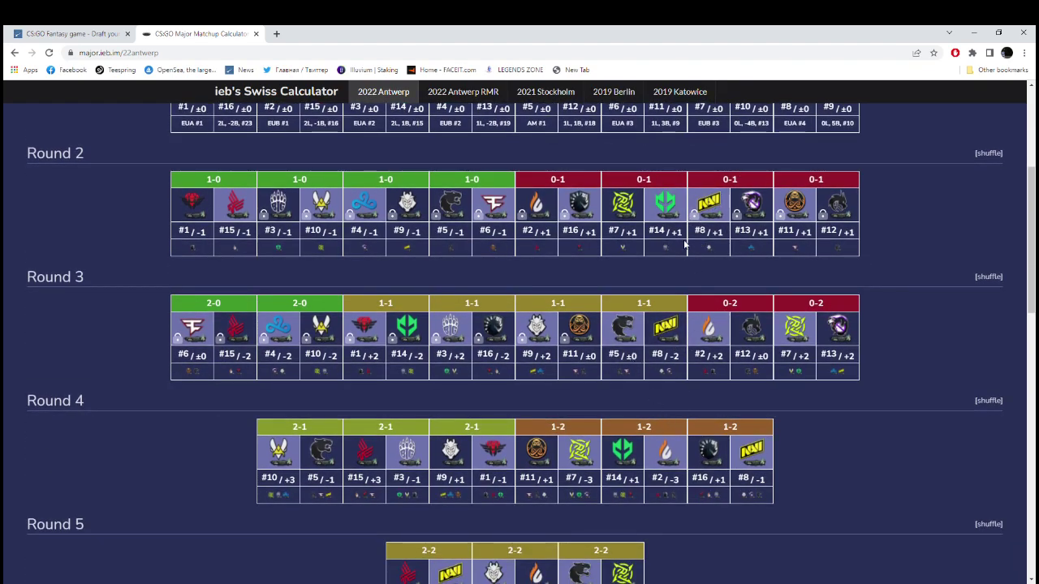
click(751, 207)
click(715, 211)
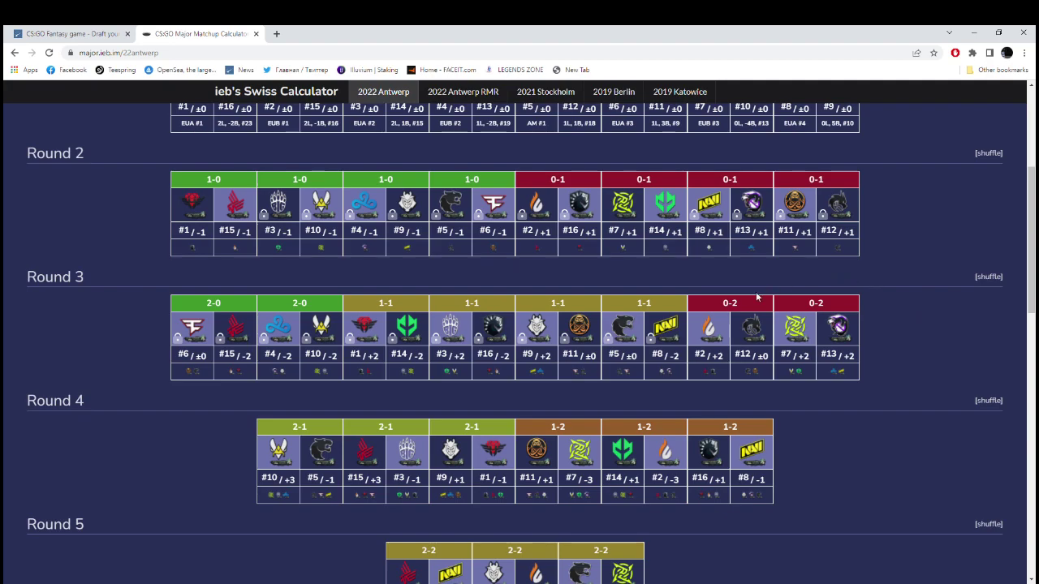
Pick #12 Spirit over #2 and #13 Outsiders over #7 NIP in the Round 3 0-2 matches.
click(746, 339)
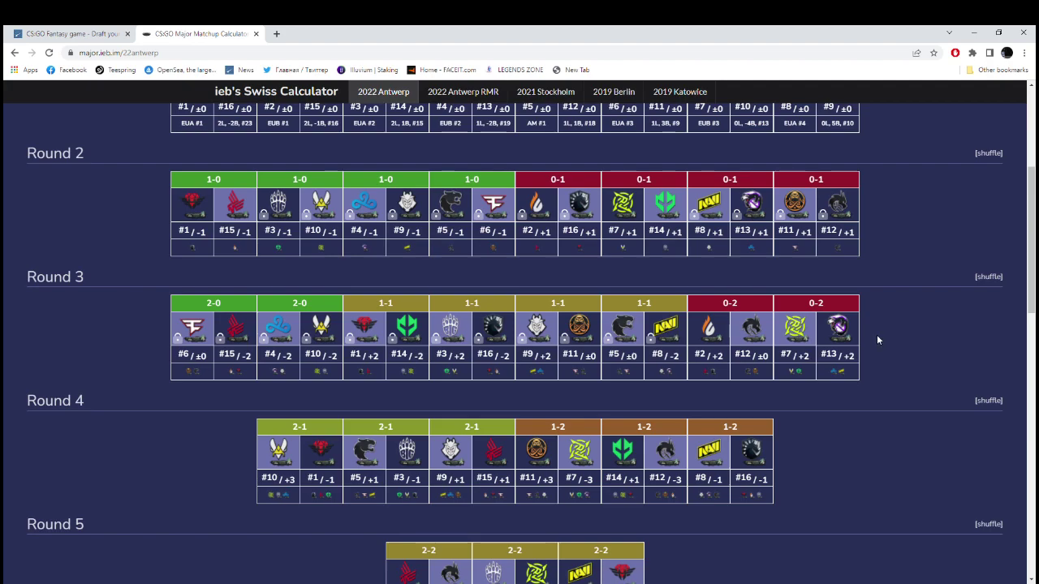
click(853, 341)
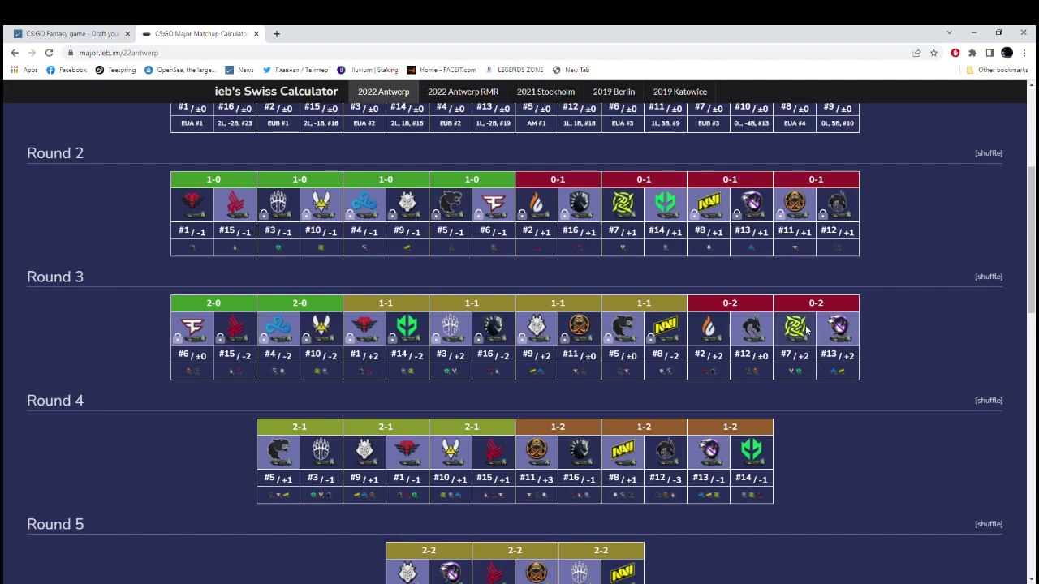
Pick #9 G2 over #1 Heroic and #10 Vitality over #15 in the Round 4 2-1 matches.
scroll(861, 401, up, 1)
scroll(882, 393, down, 1)
scroll(821, 375, down, 1)
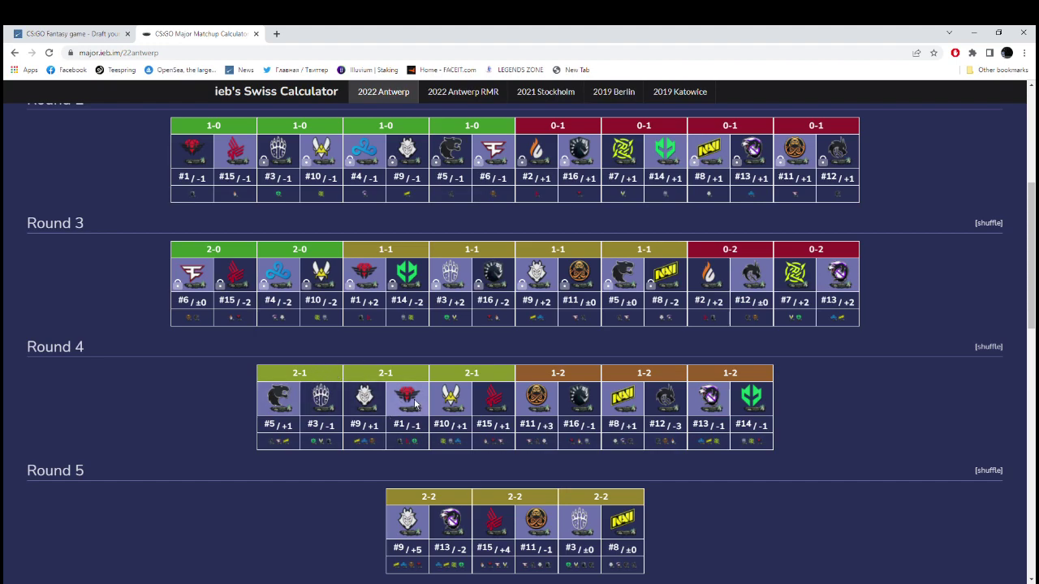
click(378, 406)
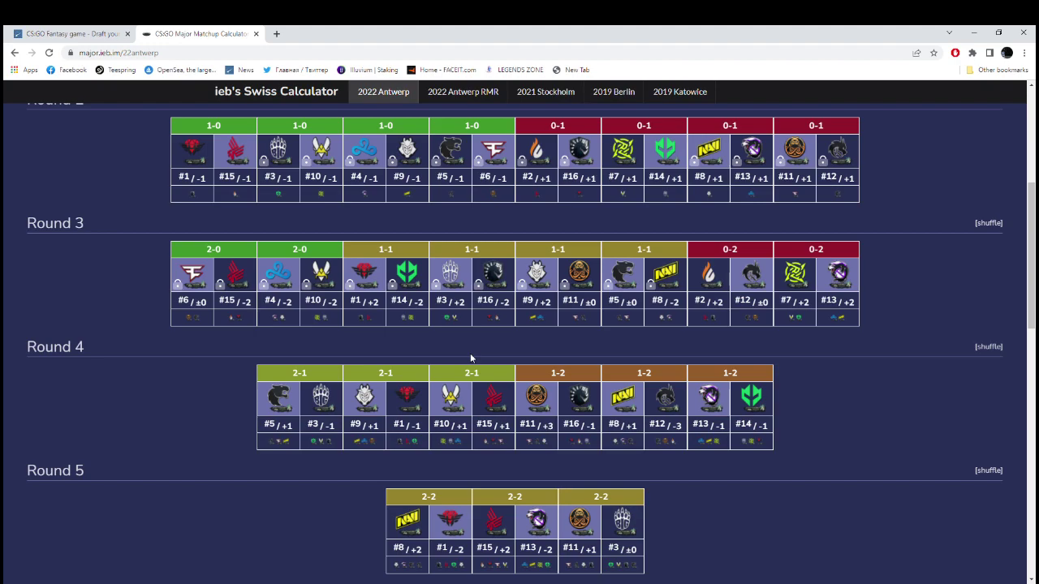
click(461, 401)
scroll(823, 399, down, 1)
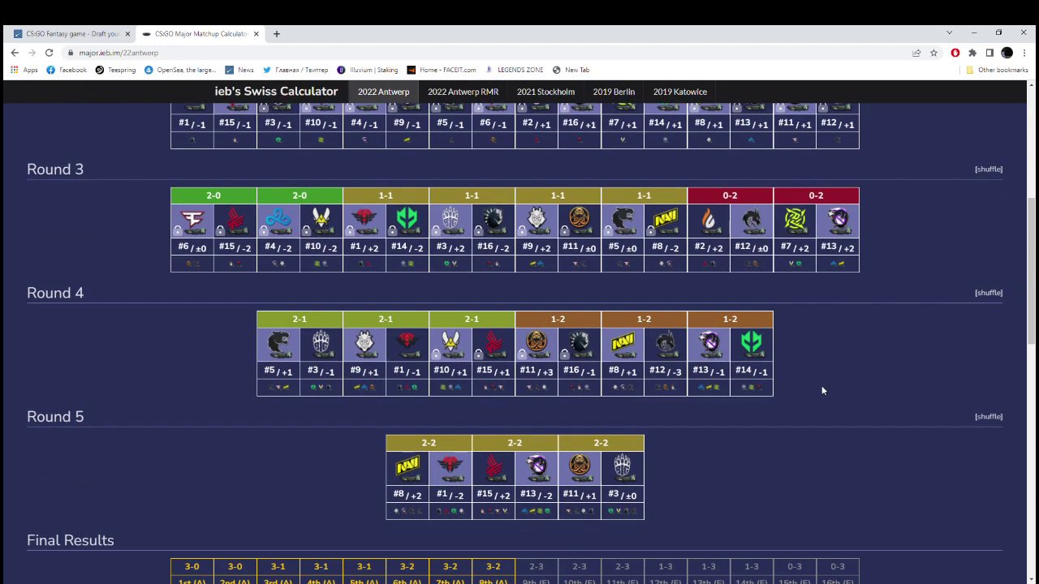
Pick #12 Spirit over #8 NAVI and #14 over #13 Outsiders in the Round 4 1-2 matches.
scroll(821, 390, up, 1)
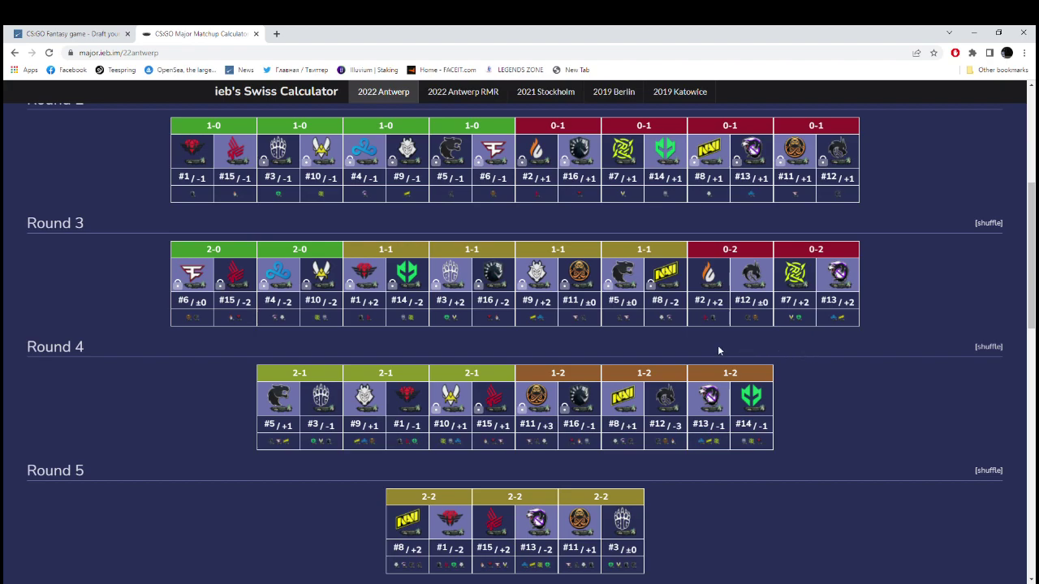
click(672, 396)
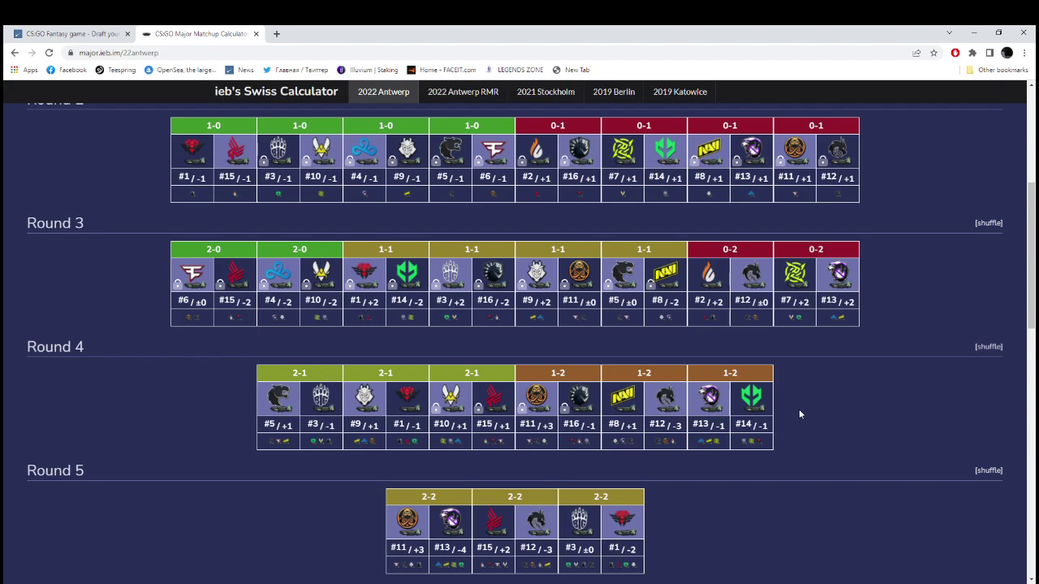
click(751, 400)
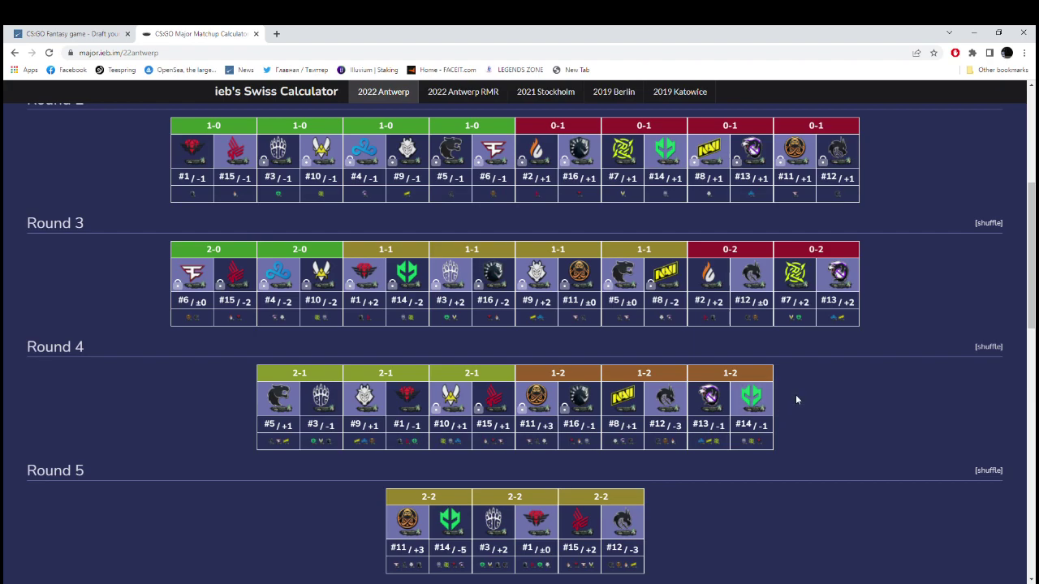
Try #8 NAVI as the winner over #12 Spirit in Round 4 and restore the #12 pick.
scroll(770, 394, down, 1)
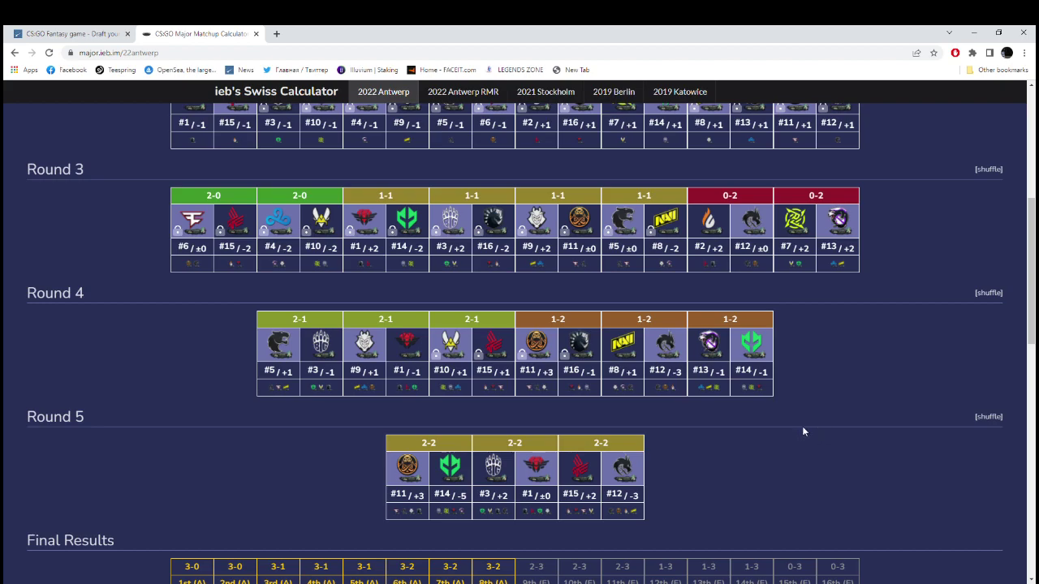
click(623, 345)
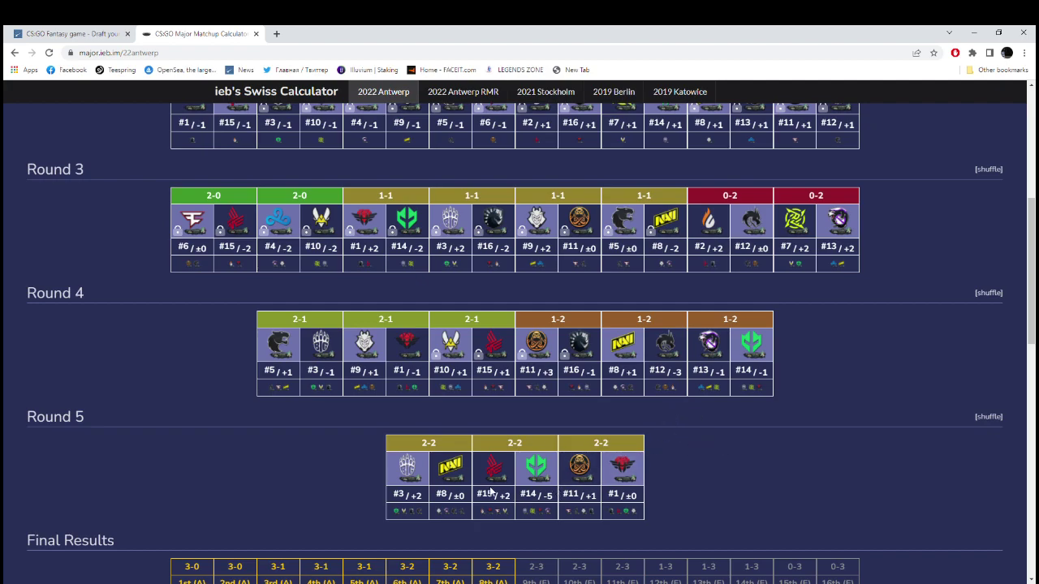
click(666, 344)
Pick #11 ENCE over #14, #1 Heroic over #3 and #12 Spirit over #15 in the Round 5 2-2 matches.
scroll(760, 459, down, 1)
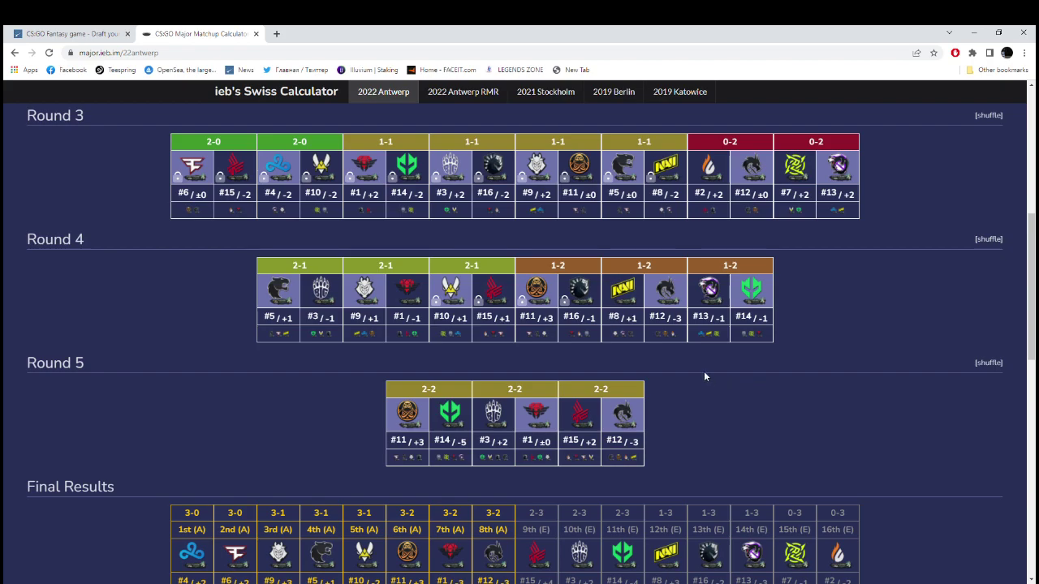
click(408, 414)
click(508, 416)
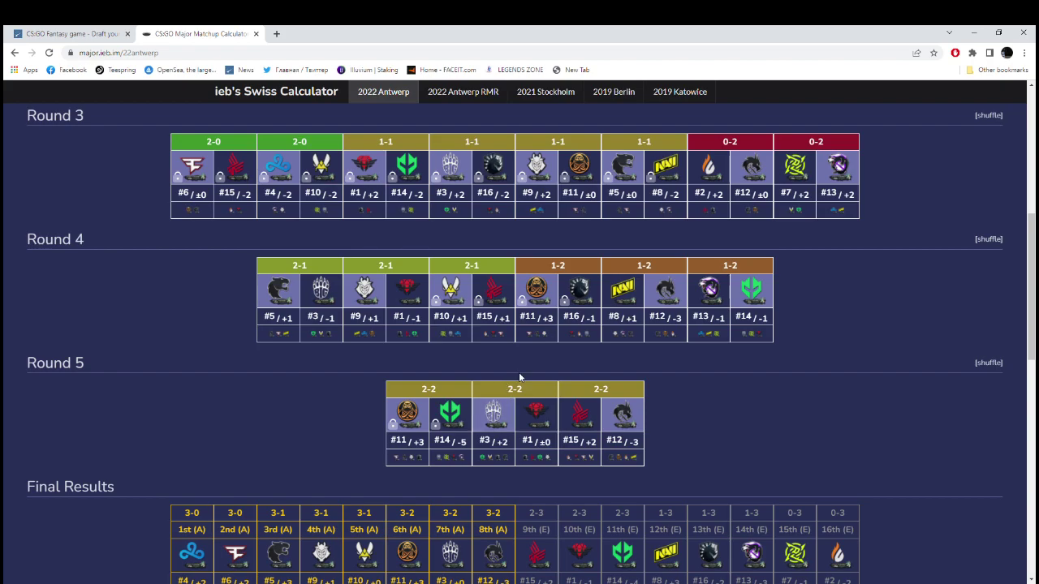
scroll(514, 385, down, 1)
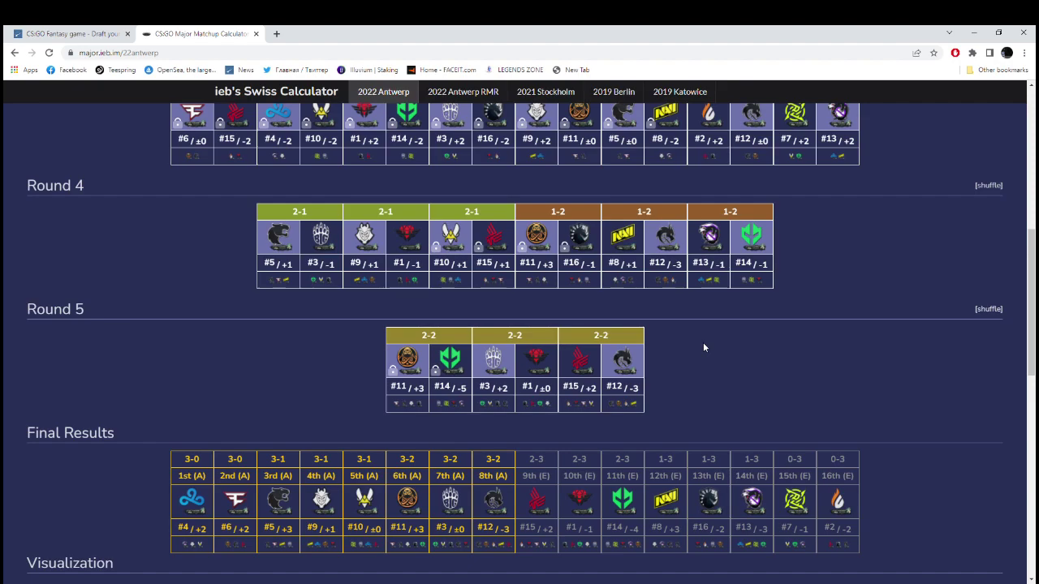
click(539, 367)
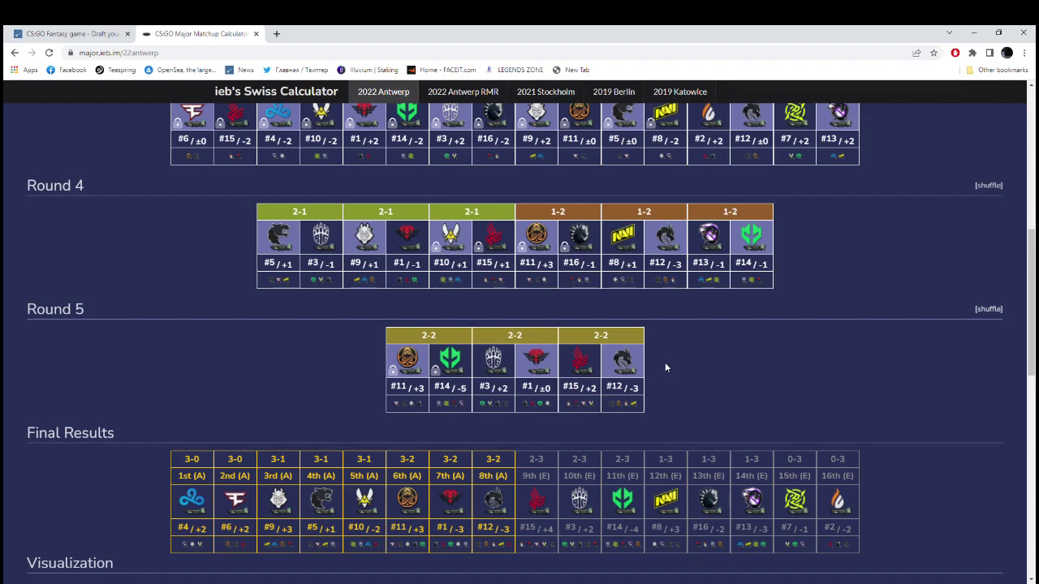
click(628, 365)
scroll(679, 355, down, 1)
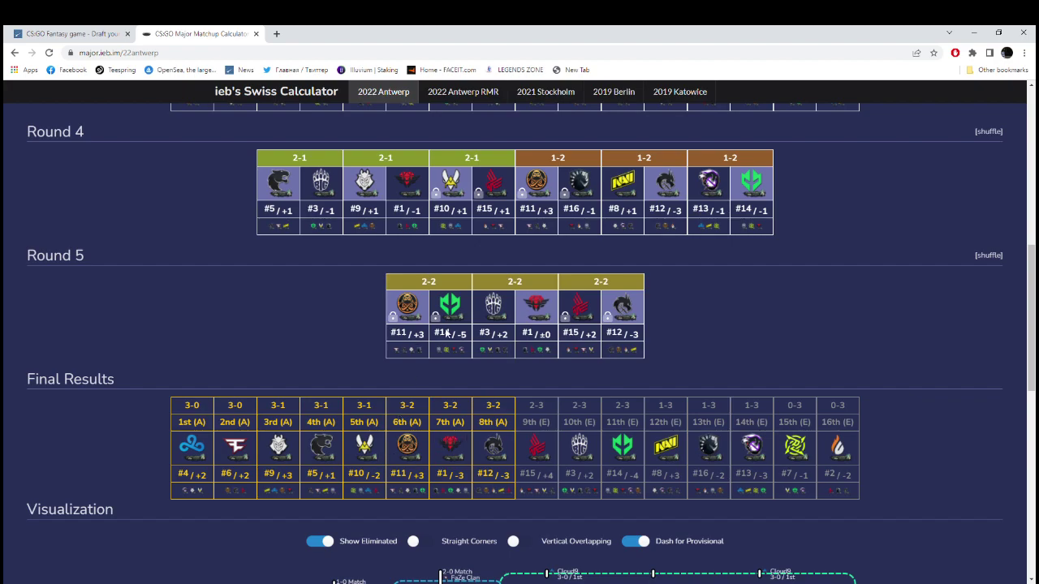
Switch to the HLTV fantasy draft and add ropz and rain from FaZe to the team.
click(65, 32)
scroll(862, 377, down, 1)
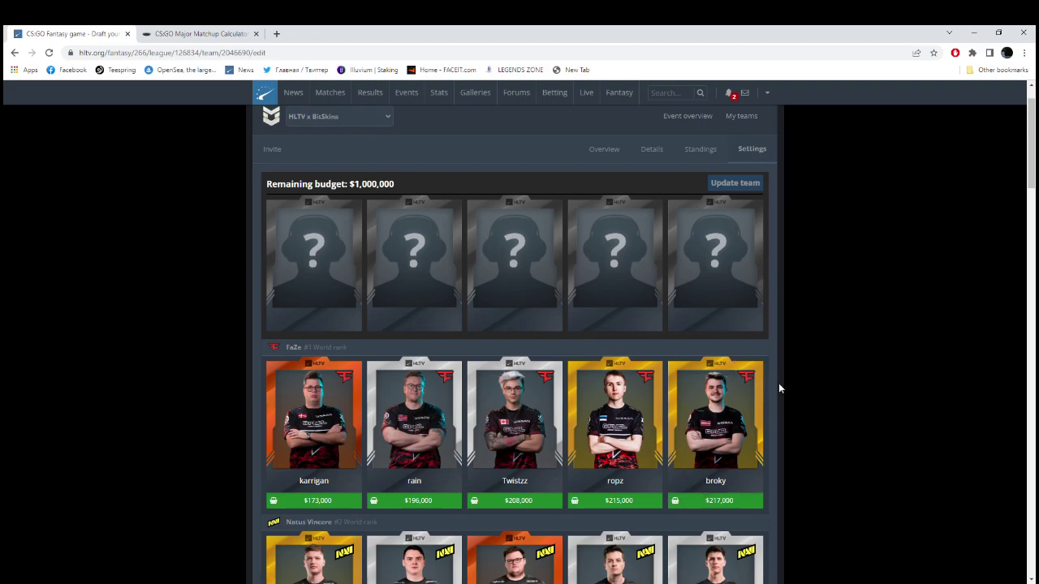
scroll(779, 387, down, 2)
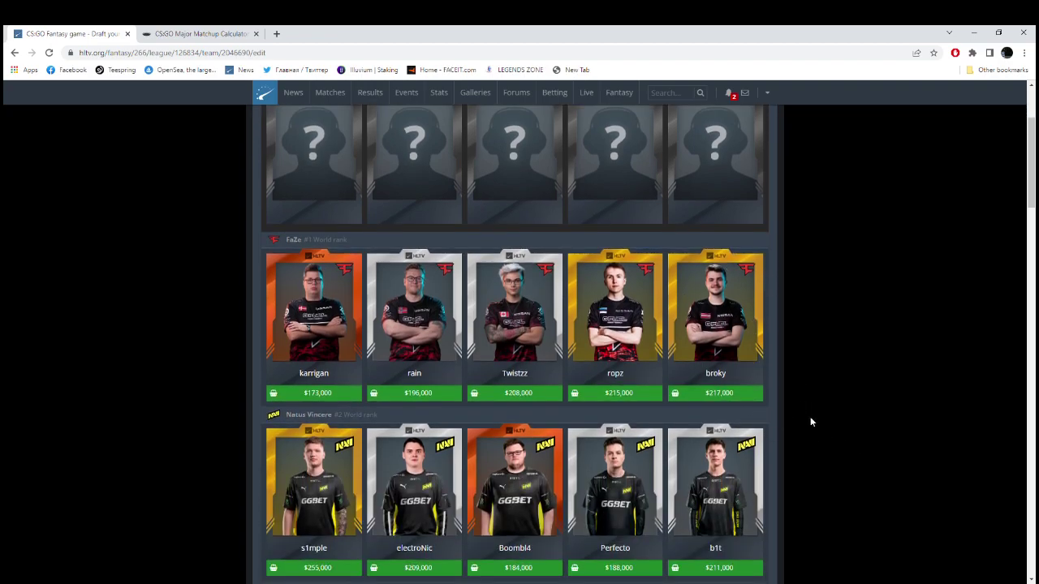
click(618, 394)
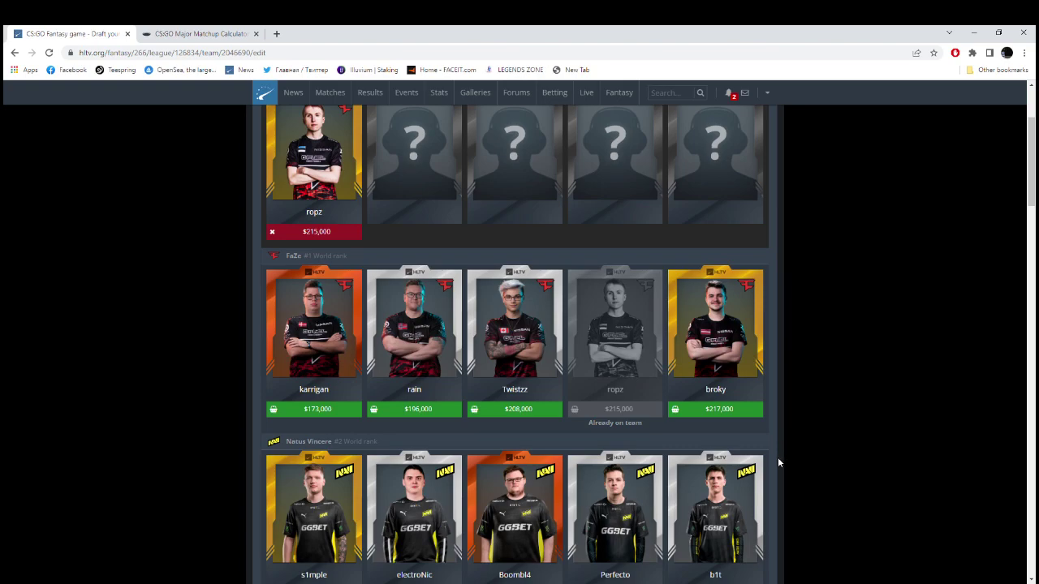
scroll(777, 463, up, 1)
scroll(734, 446, down, 1)
scroll(714, 446, up, 1)
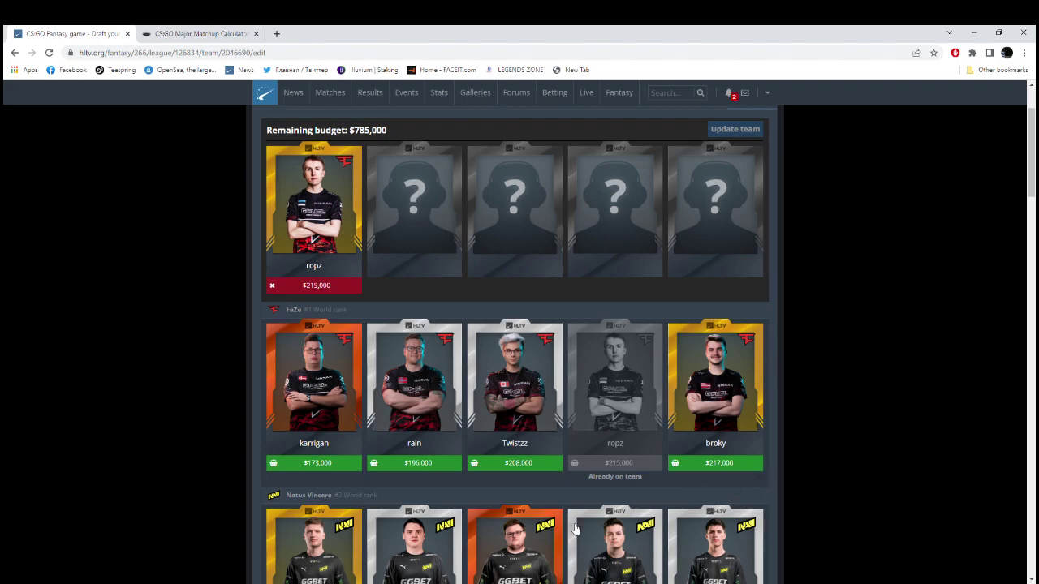
click(430, 463)
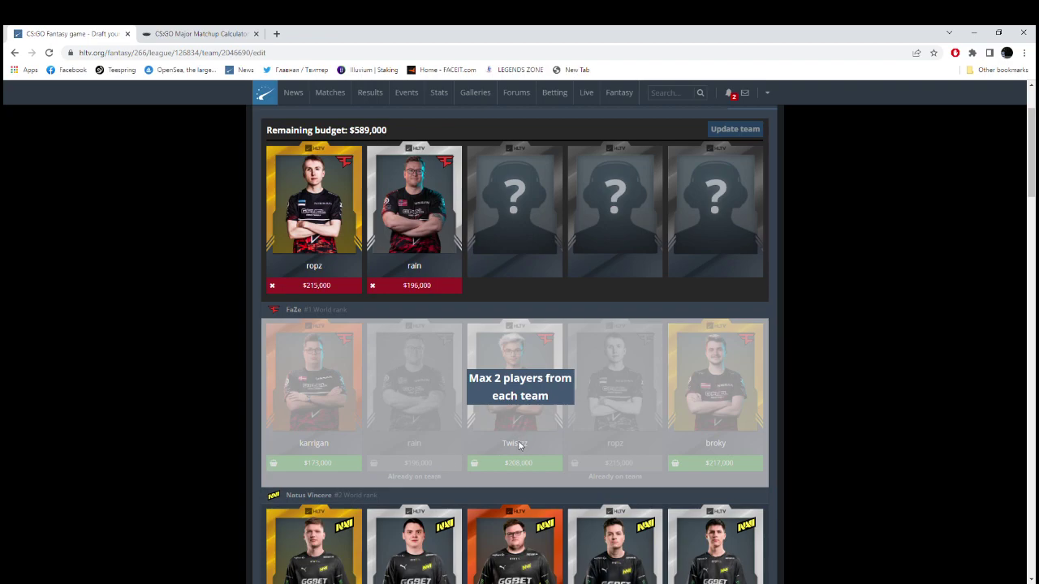
Add sh1ro from Cloud9 to the fantasy team.
scroll(519, 446, up, 2)
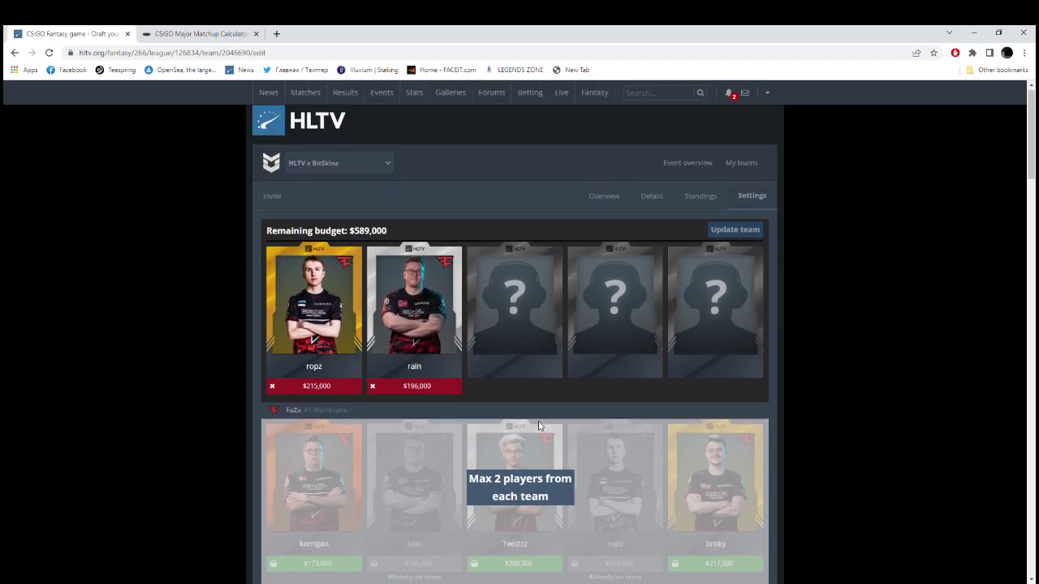
scroll(758, 478, down, 4)
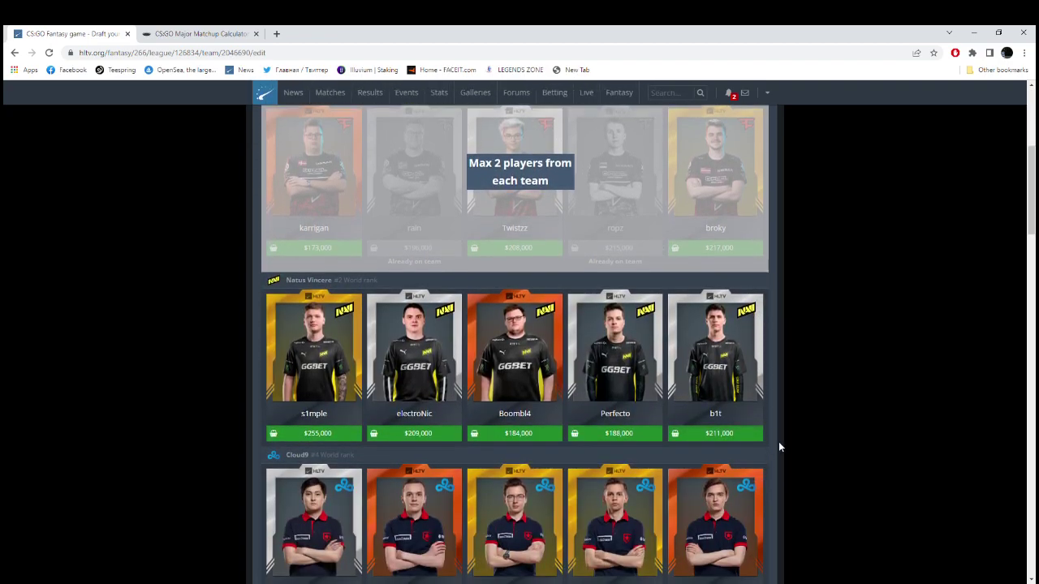
scroll(780, 445, down, 2)
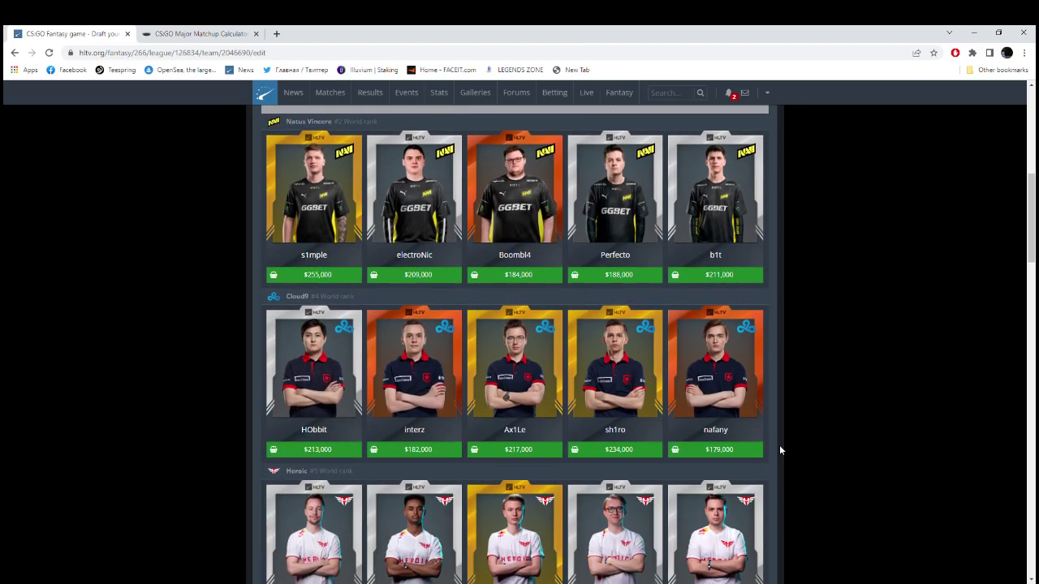
scroll(779, 449, down, 1)
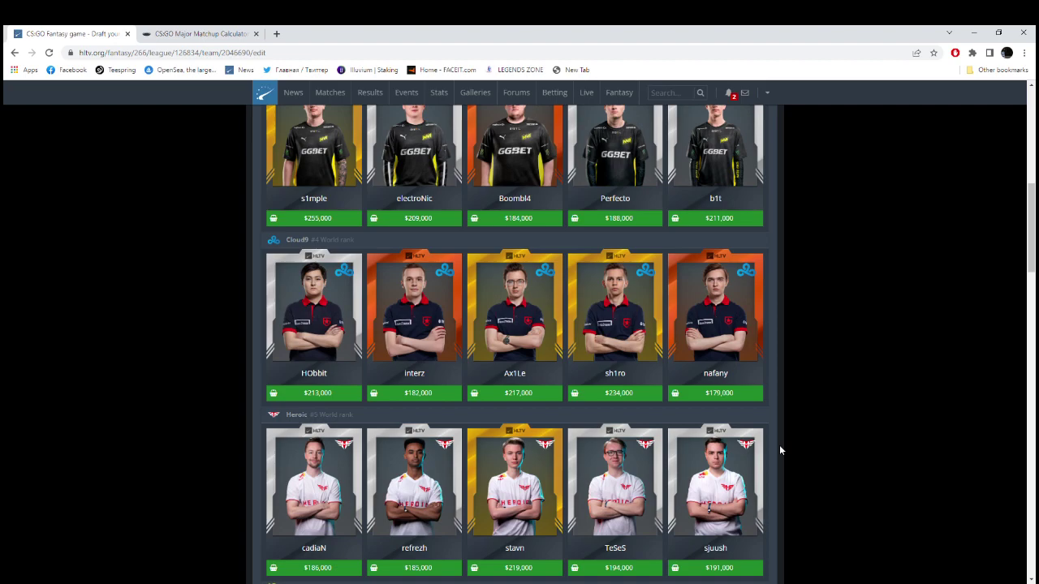
click(618, 396)
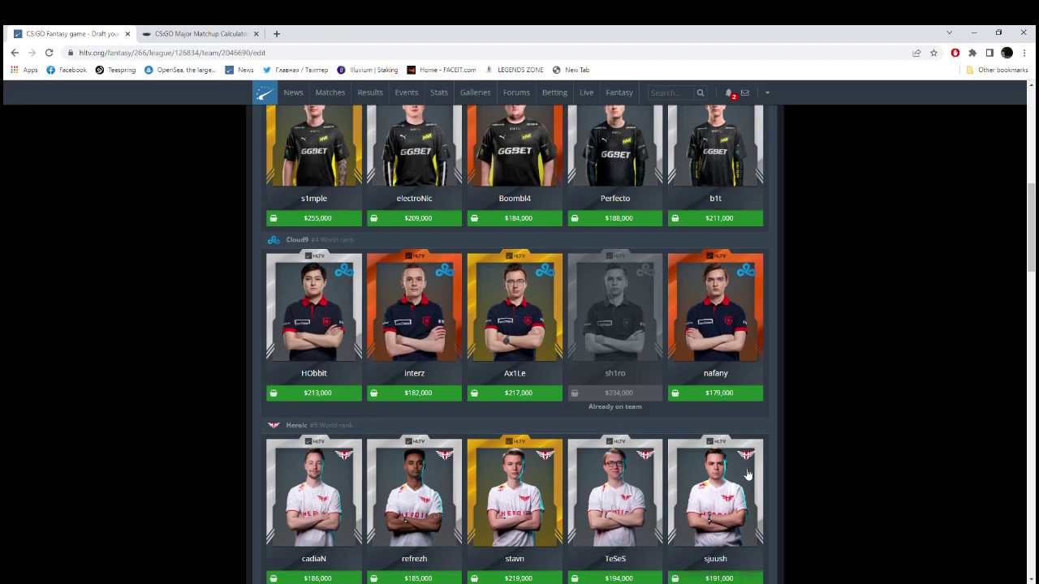
Check the remaining budget and add interz from Cloud9 as the fourth player.
scroll(769, 461, up, 1)
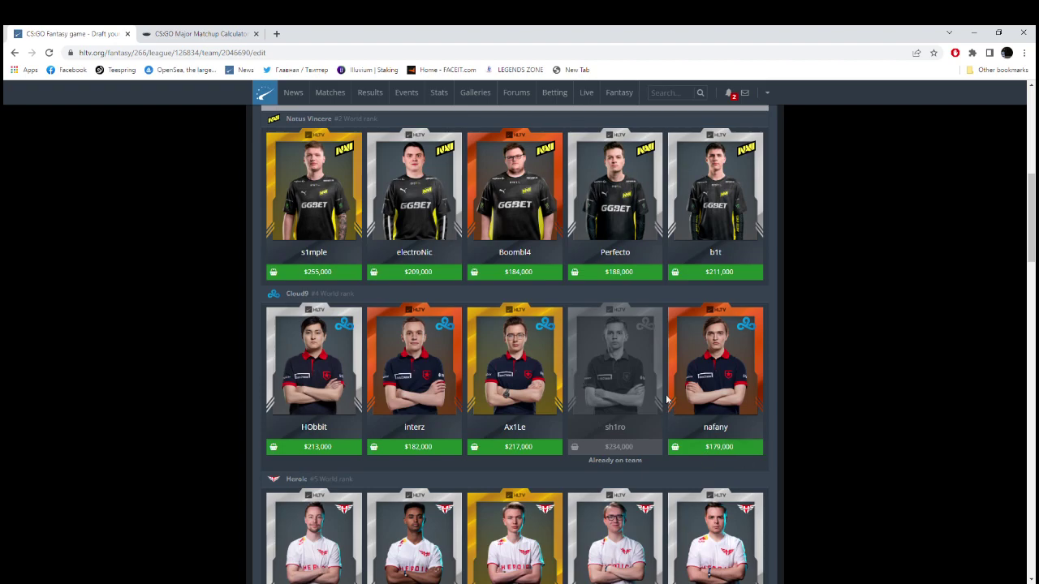
scroll(876, 366, up, 6)
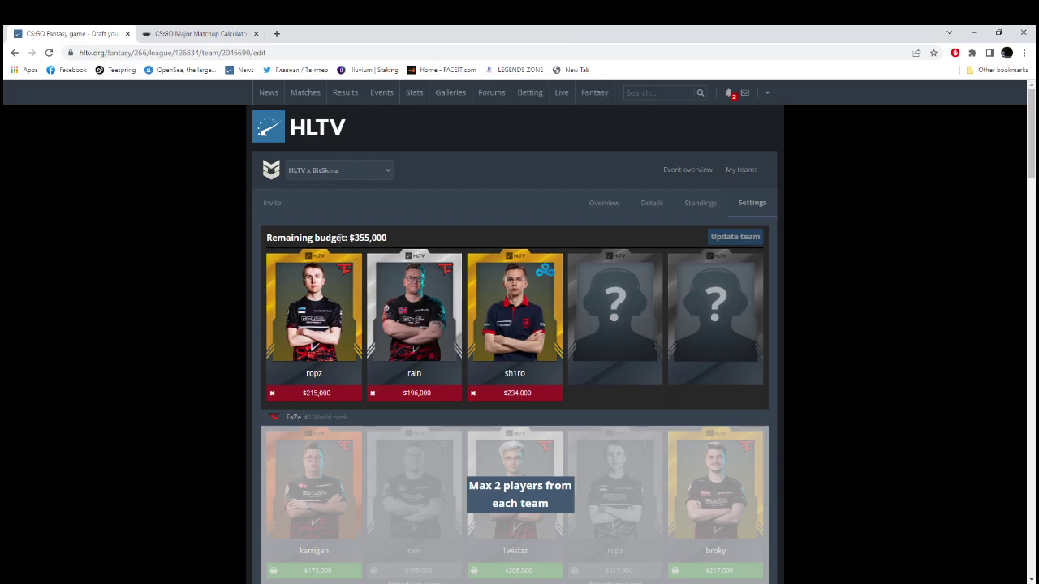
scroll(695, 513, down, 4)
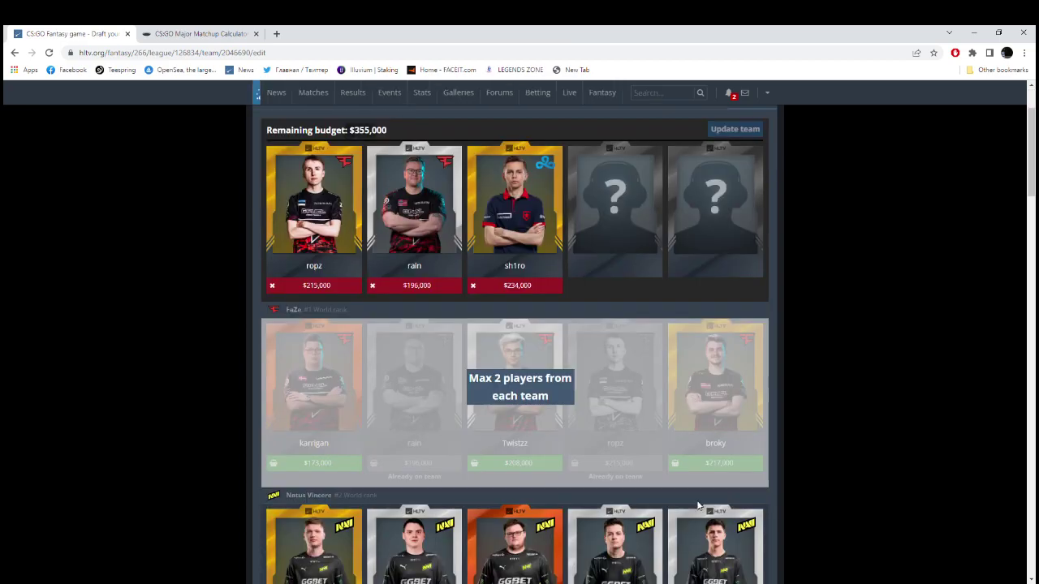
scroll(695, 513, down, 1)
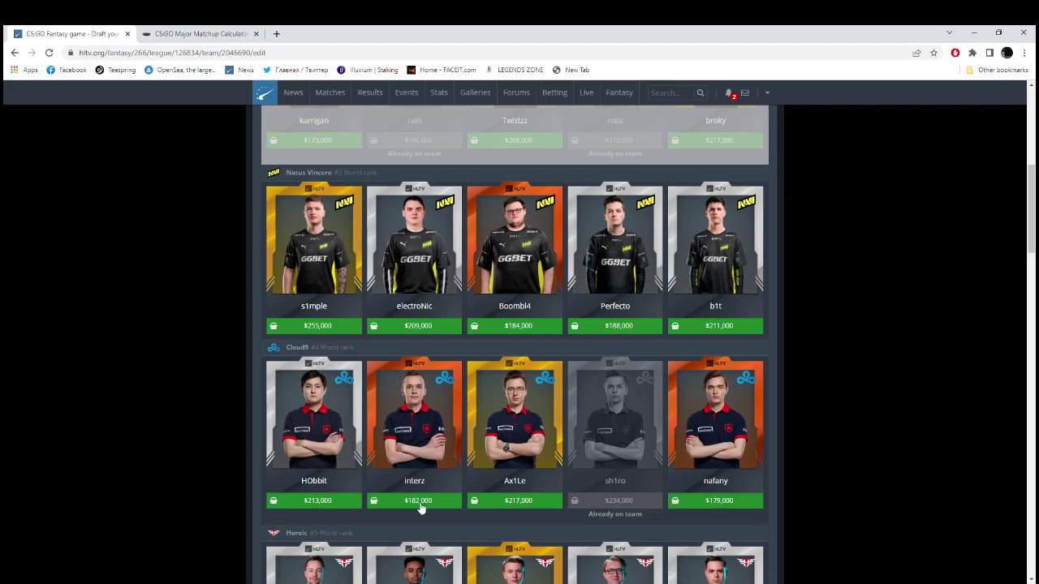
click(420, 501)
scroll(852, 359, up, 5)
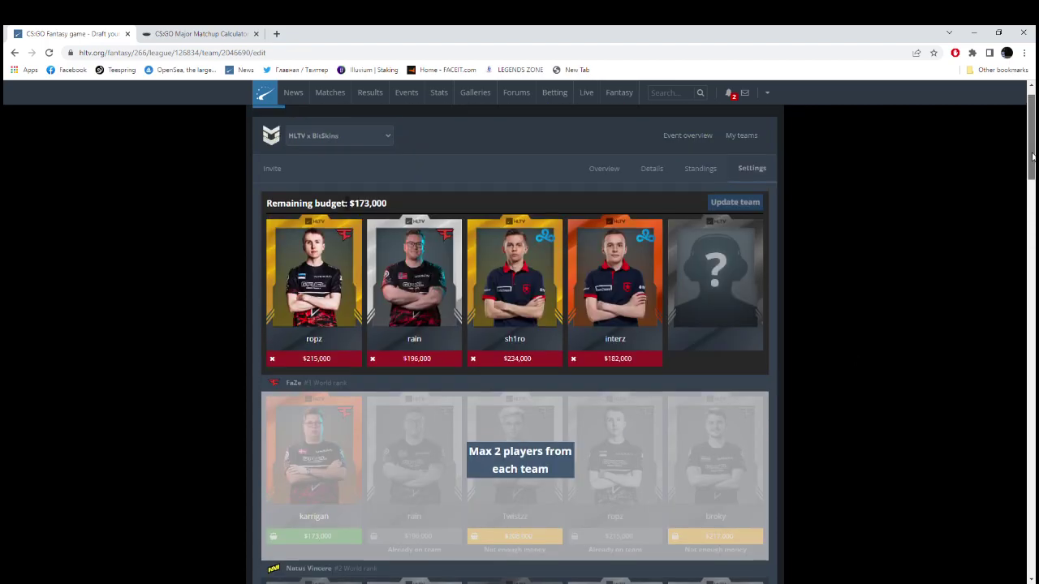
Check the predicted final results in the matchup calculator and add misutaaa from Vitality as the fifth fantasy player.
scroll(812, 425, down, 2)
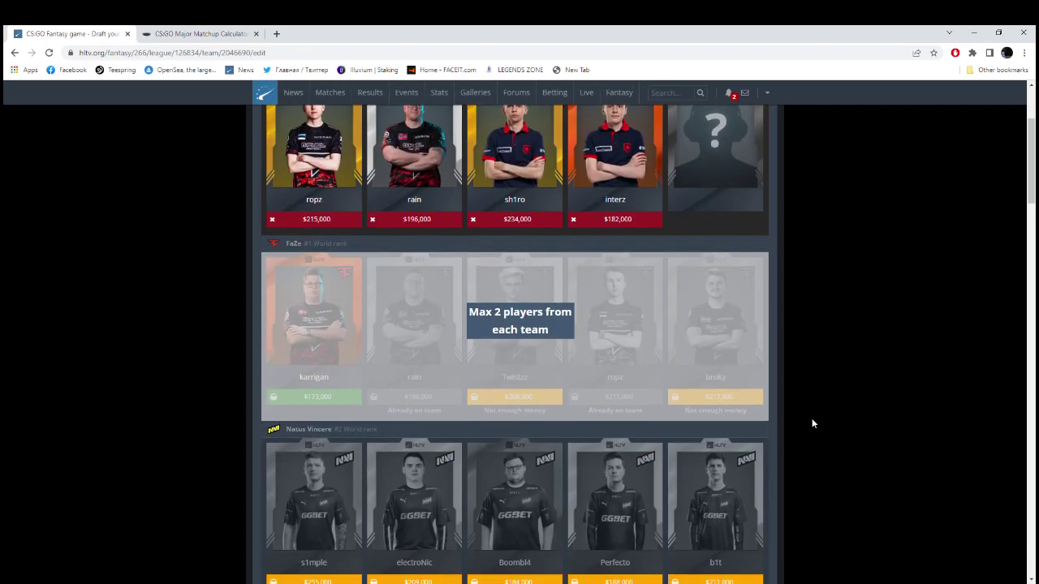
scroll(728, 416, up, 2)
drag(1031, 155, 1022, 435)
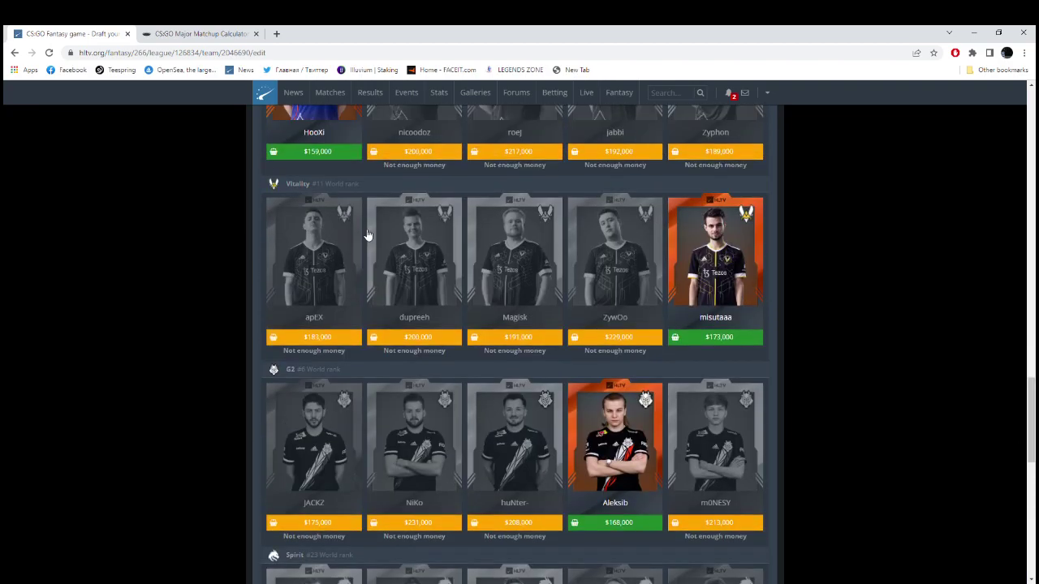
click(171, 33)
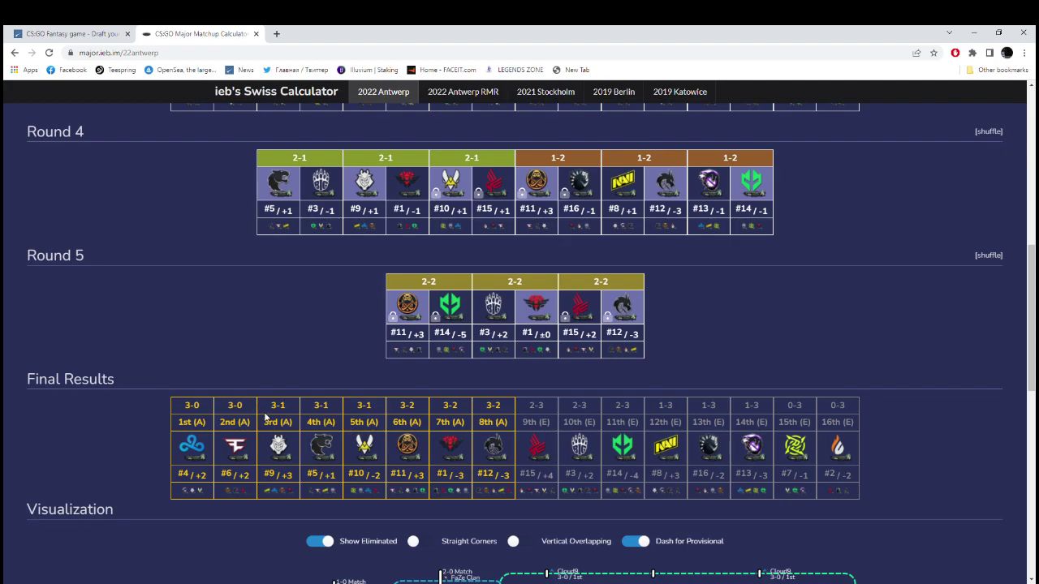
click(82, 37)
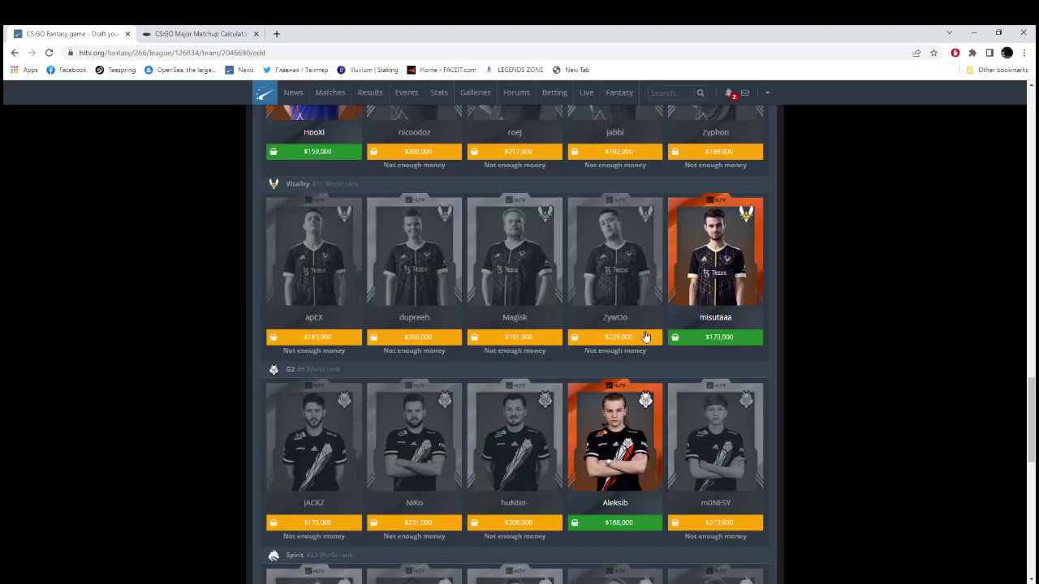
scroll(855, 343, up, 1)
scroll(714, 268, down, 1)
click(733, 341)
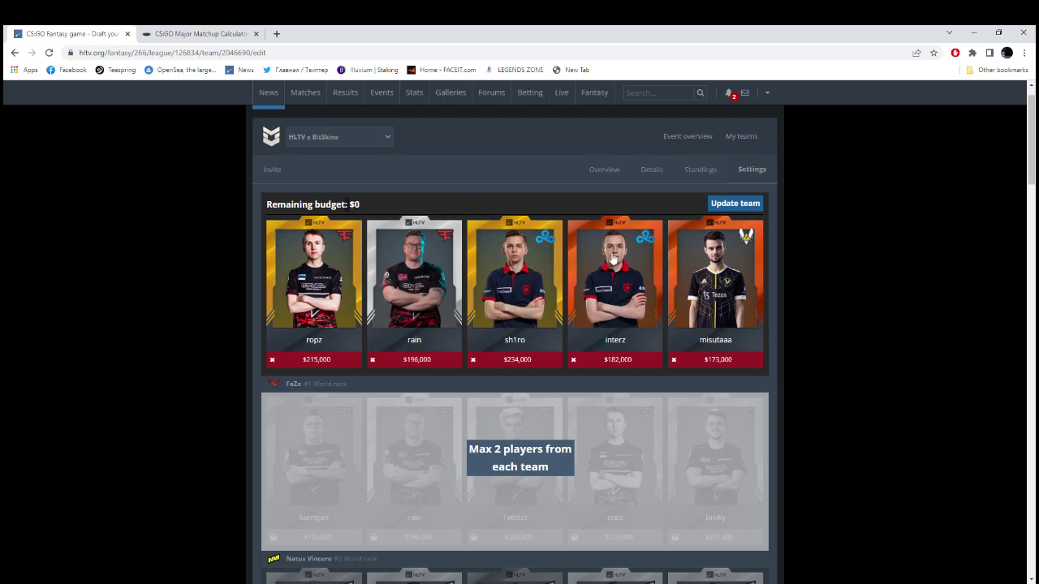
Return to the matchup calculator and review the predicted matchups back up to Round 1.
click(215, 33)
scroll(750, 391, up, 3)
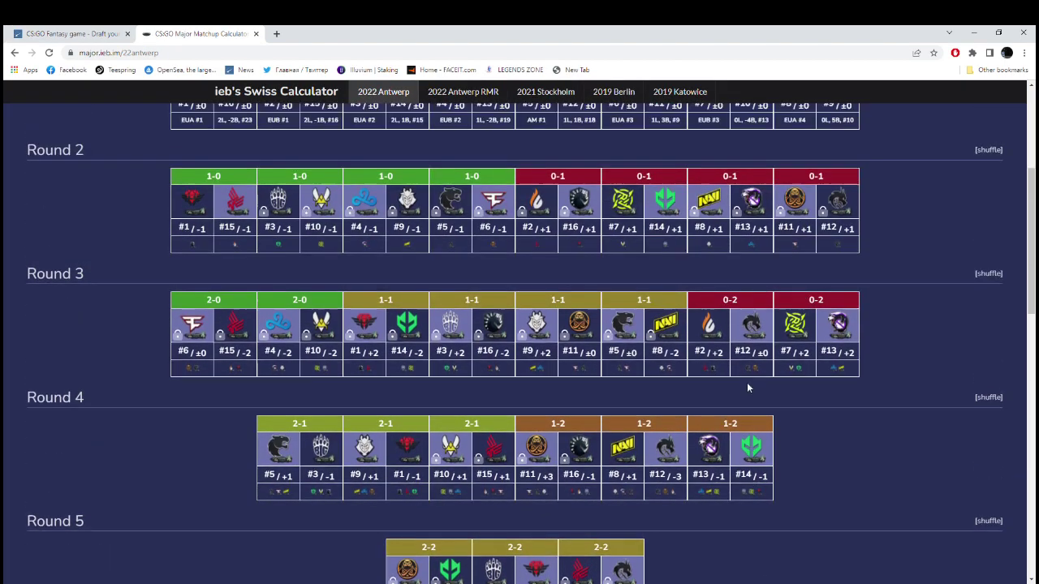
scroll(745, 388, up, 4)
scroll(677, 274, down, 1)
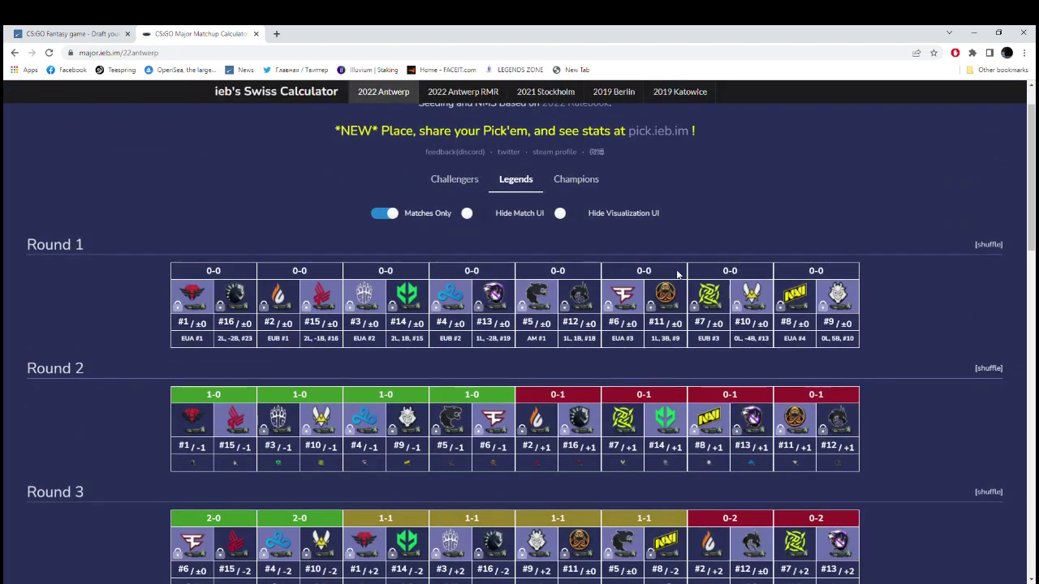
Review the predicted matchups from Round 1 down to Round 5, and save the five-player lineup in the HLTV fantasy game.
scroll(714, 296, down, 1)
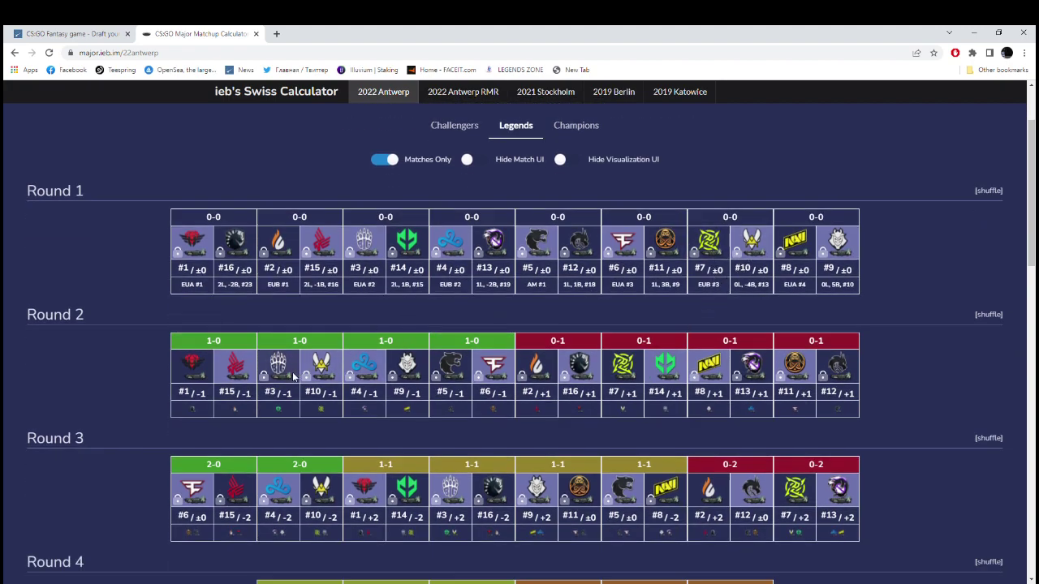
scroll(314, 364, down, 1)
scroll(314, 341, down, 1)
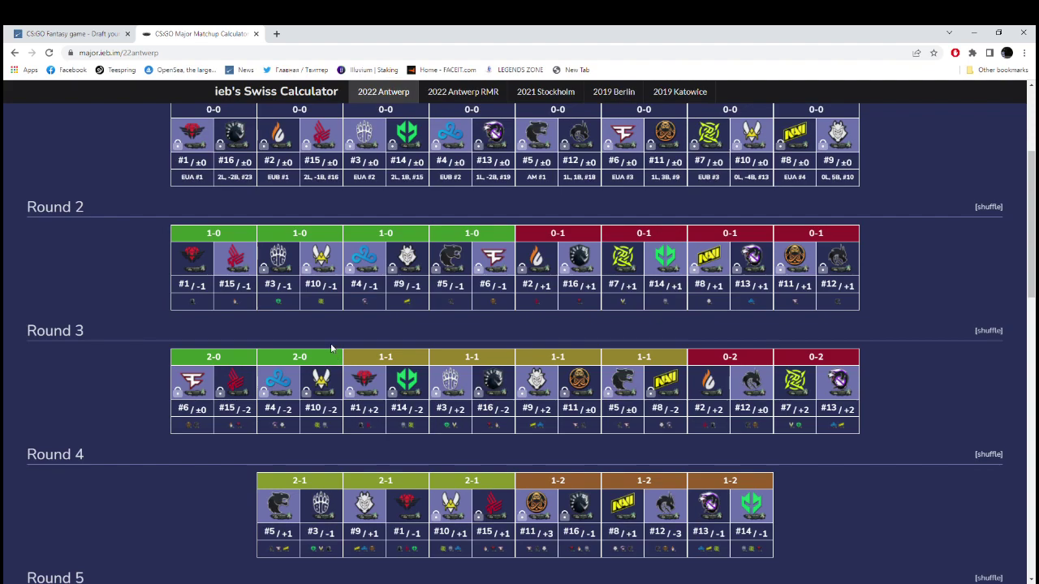
scroll(330, 345, down, 1)
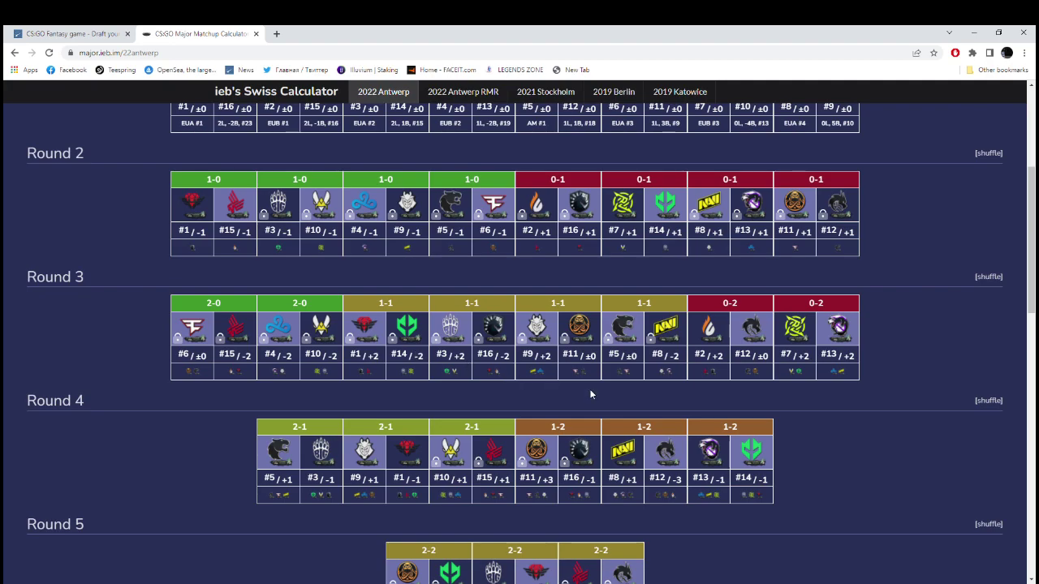
click(74, 33)
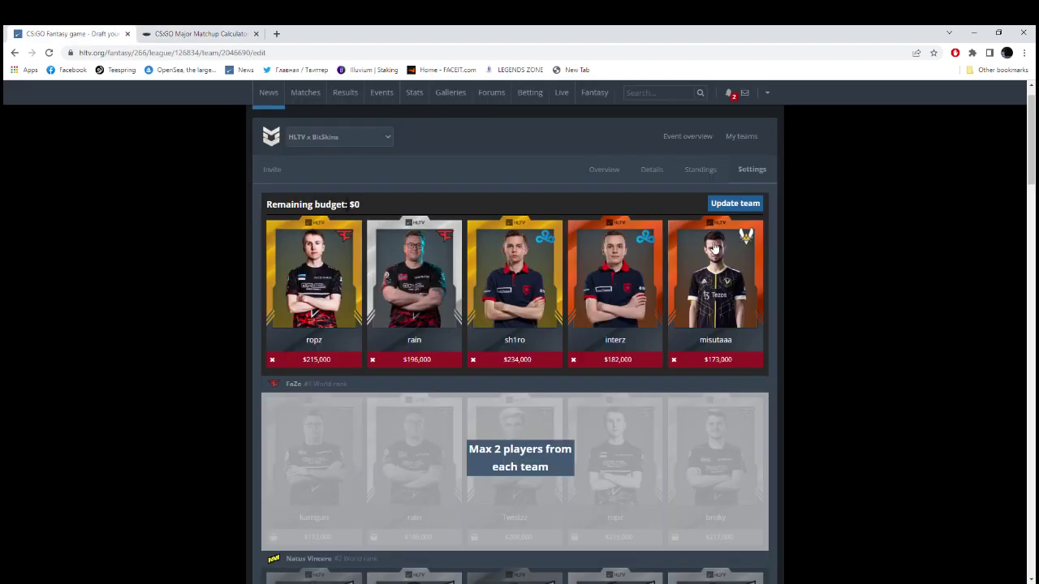
scroll(765, 423, up, 1)
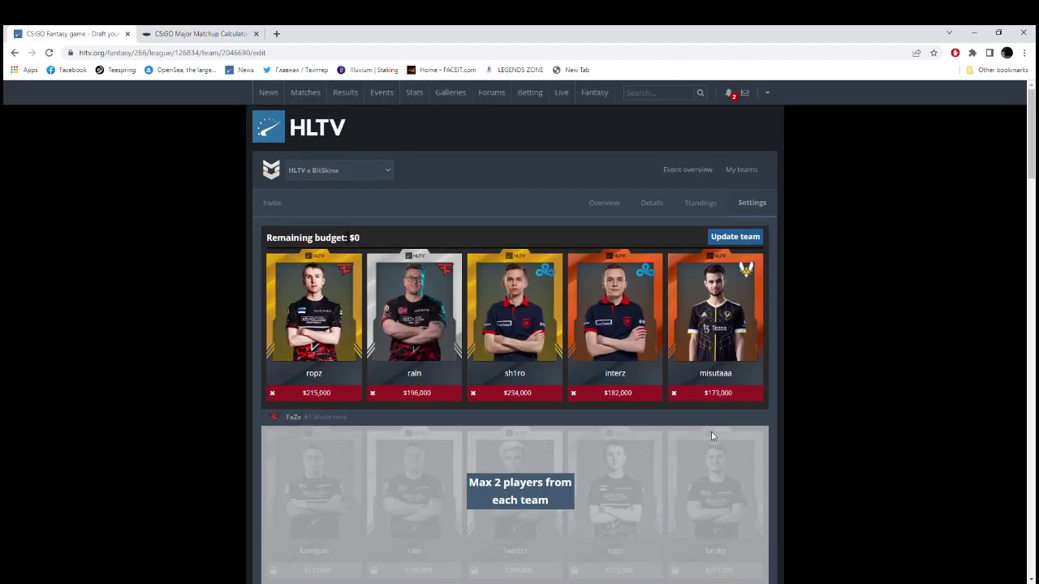
click(736, 237)
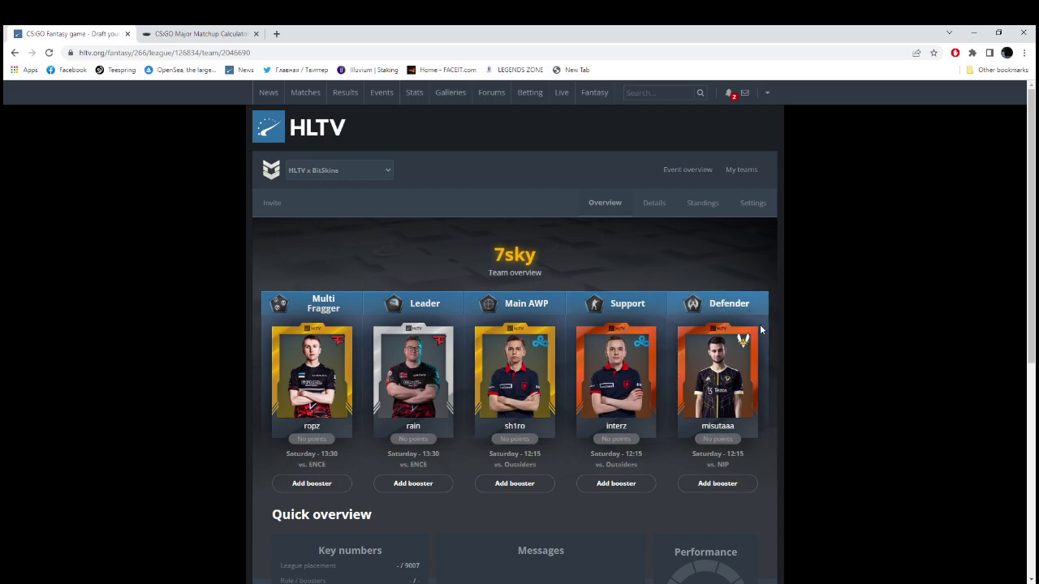
click(717, 330)
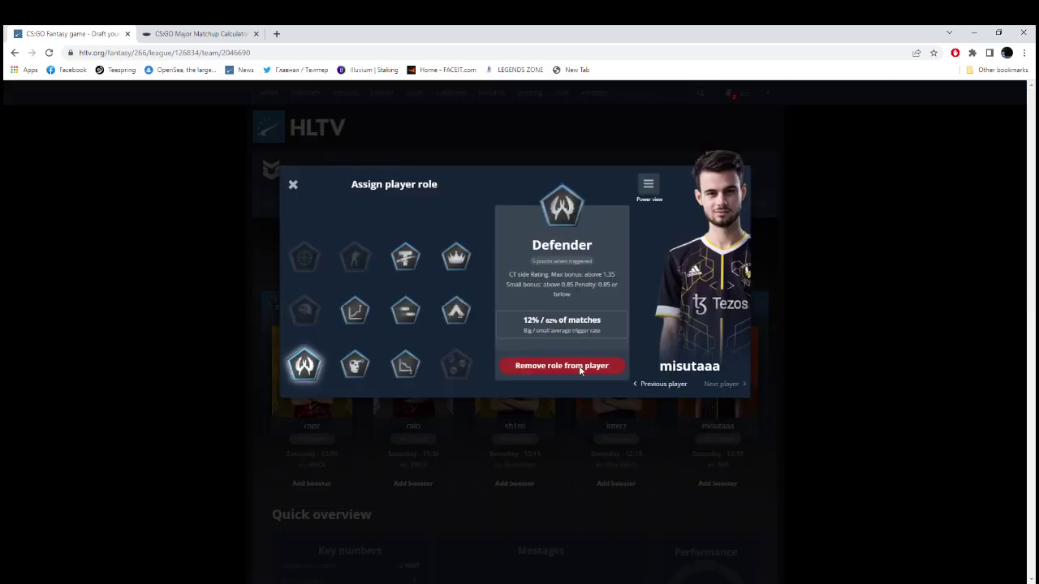
click(361, 370)
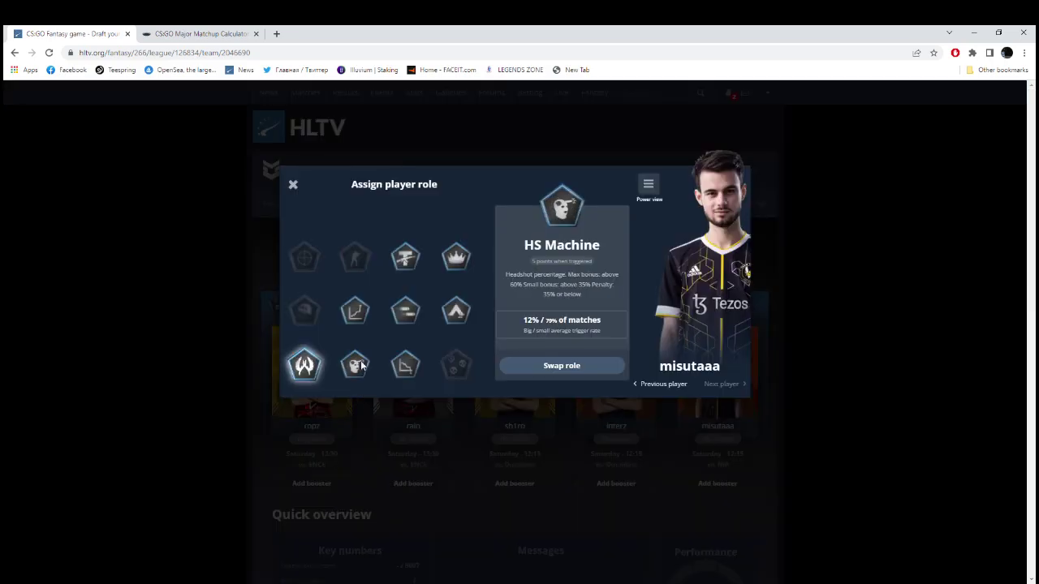
click(407, 322)
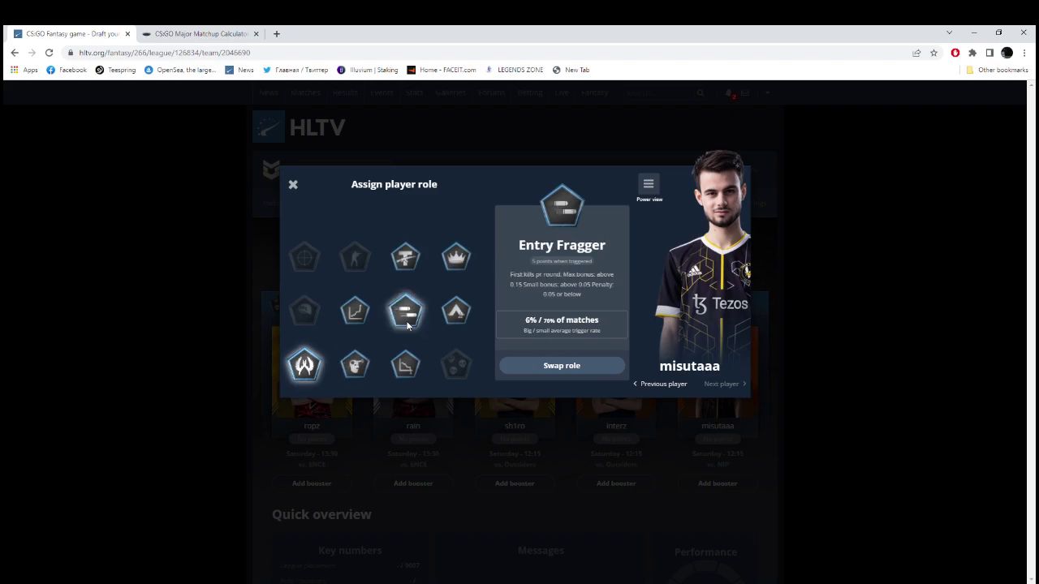
click(360, 362)
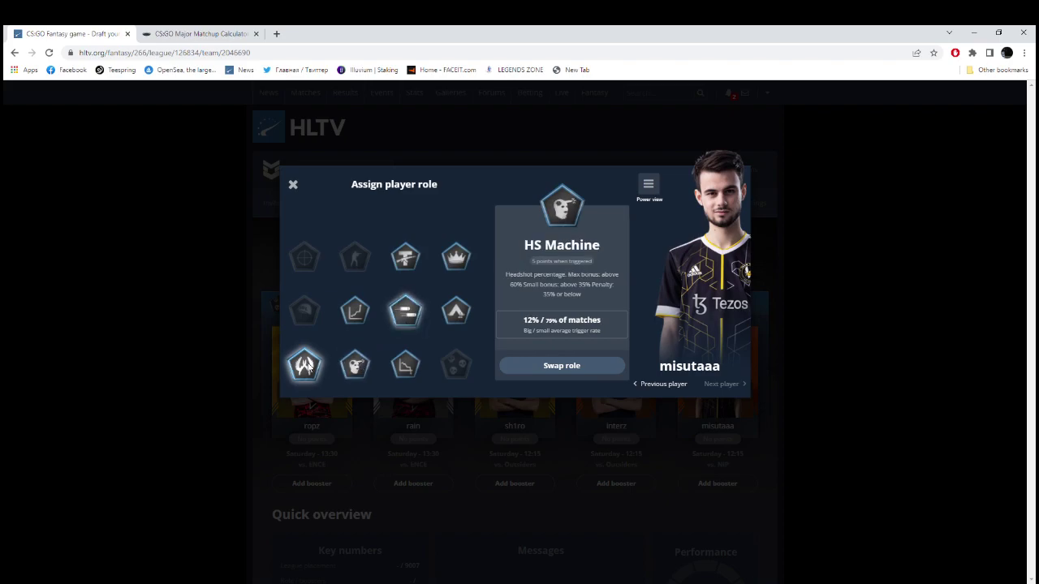
click(307, 366)
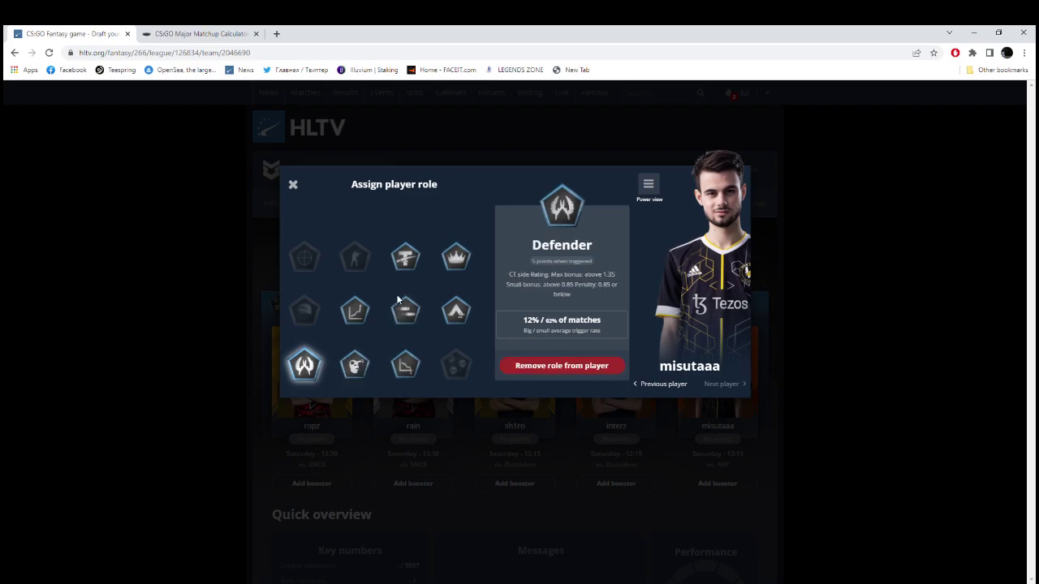
click(355, 365)
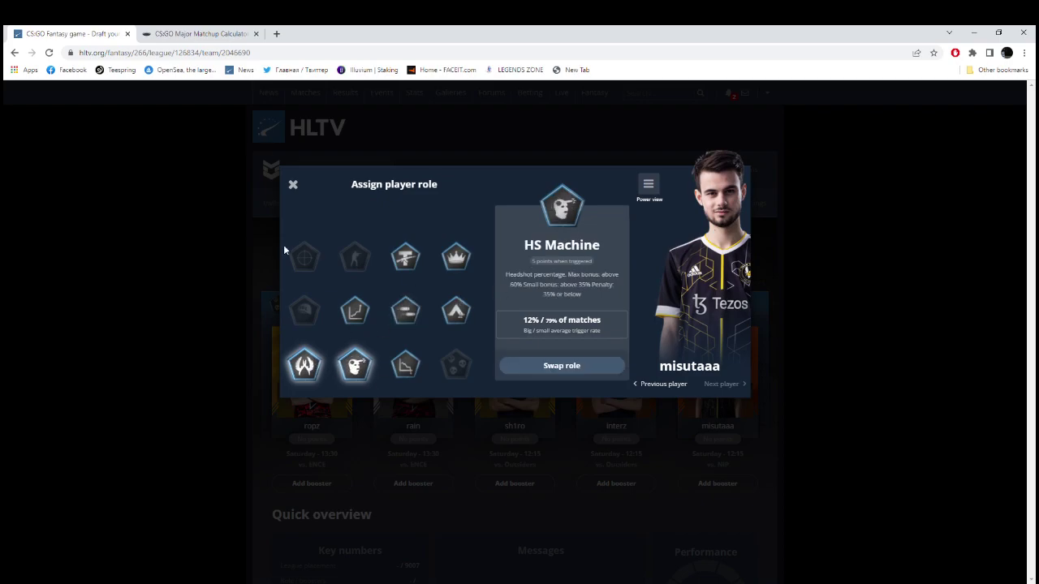
Check the predicted matchups in the matchup calculator again, and swap misutaaa's role to HS Machine in the fantasy team.
click(240, 33)
scroll(557, 278, up, 3)
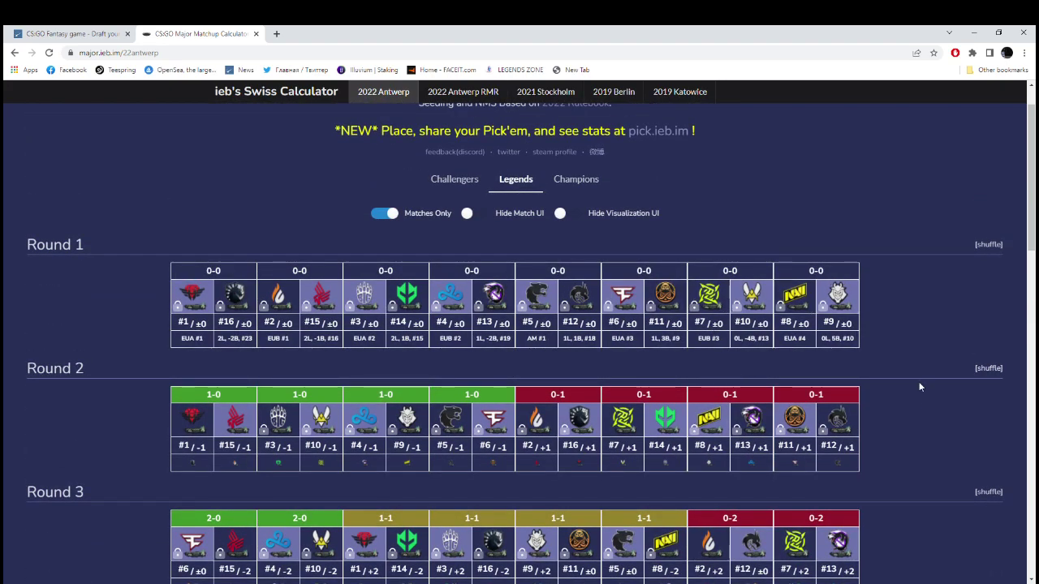
scroll(909, 400, down, 2)
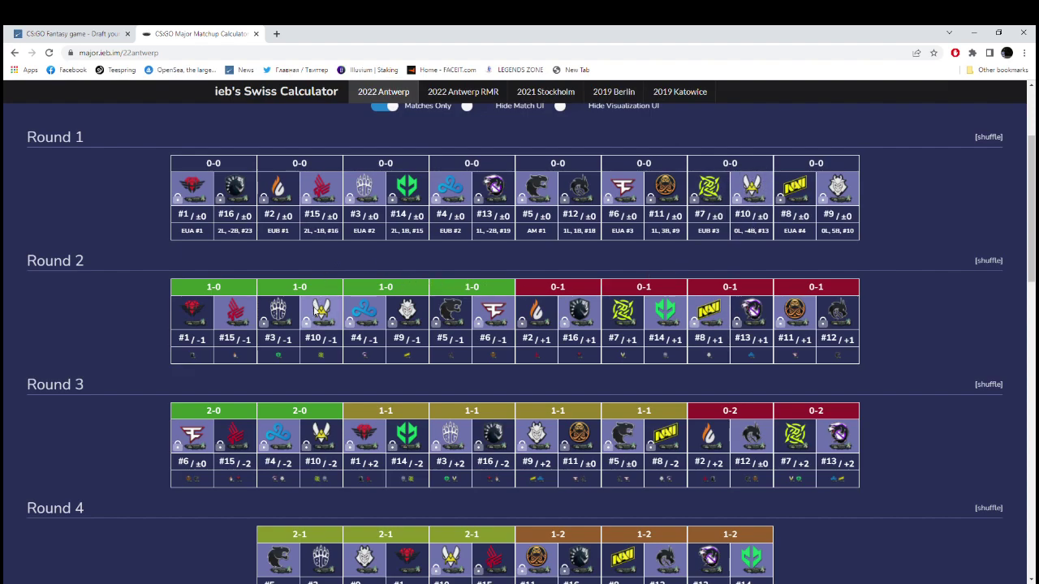
scroll(320, 305, down, 1)
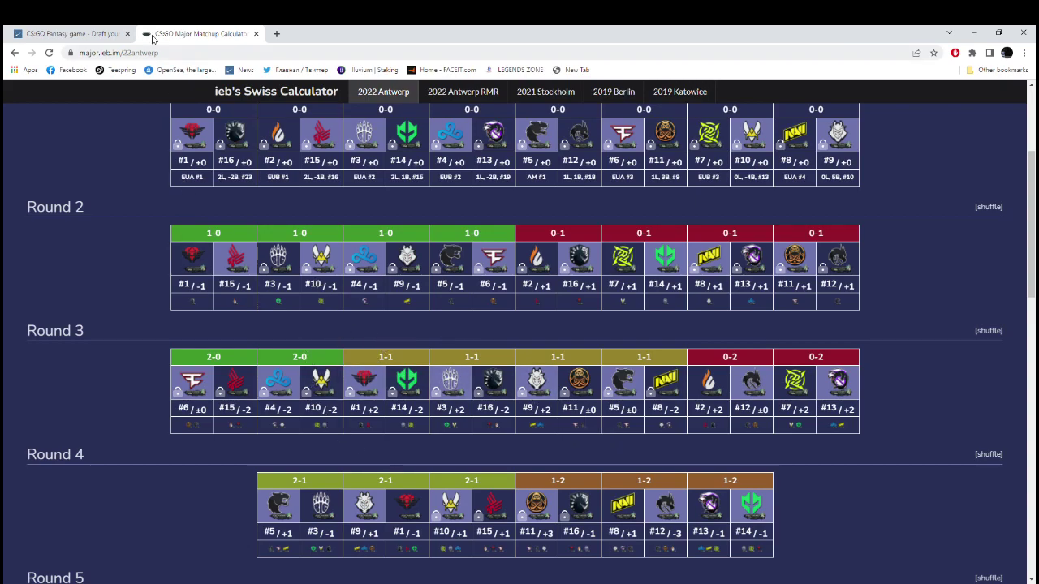
click(122, 33)
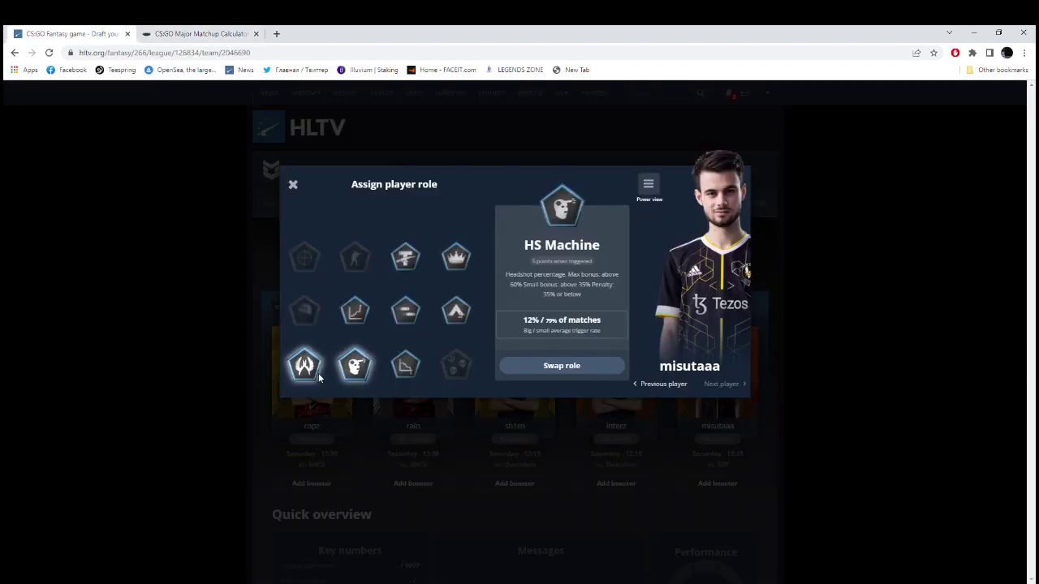
click(554, 365)
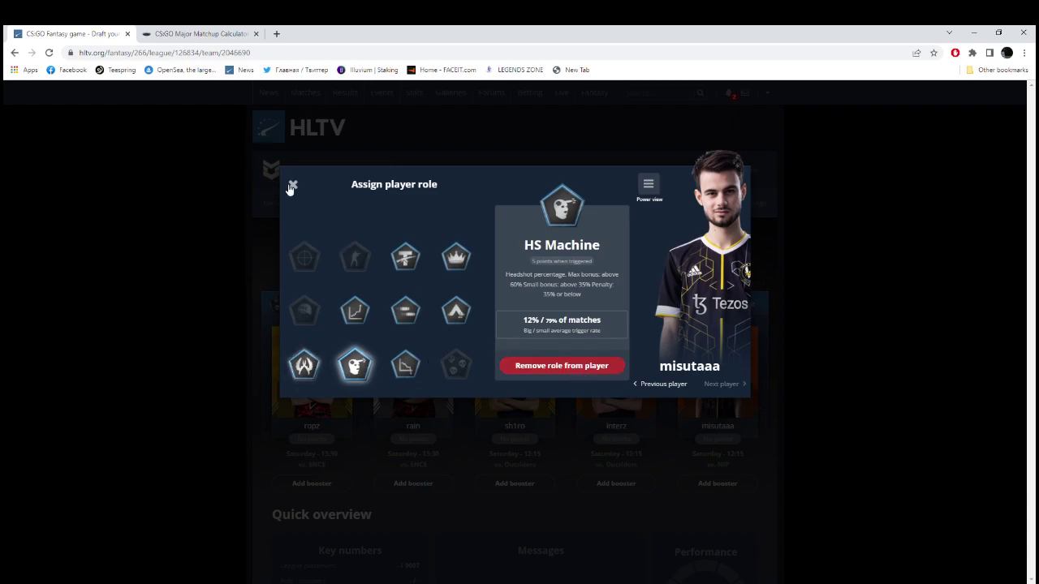
click(821, 353)
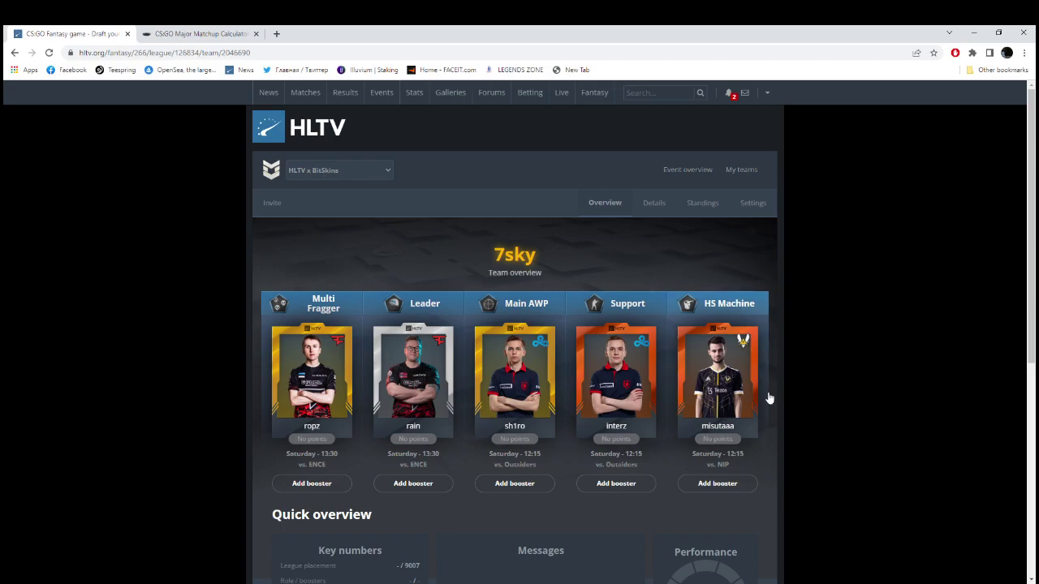
scroll(771, 397, down, 1)
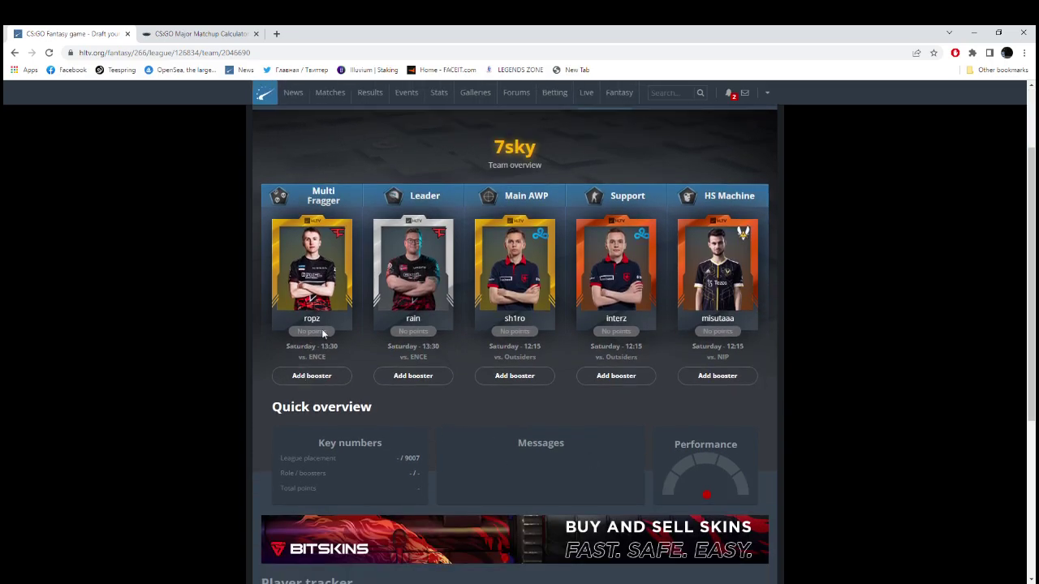
click(302, 378)
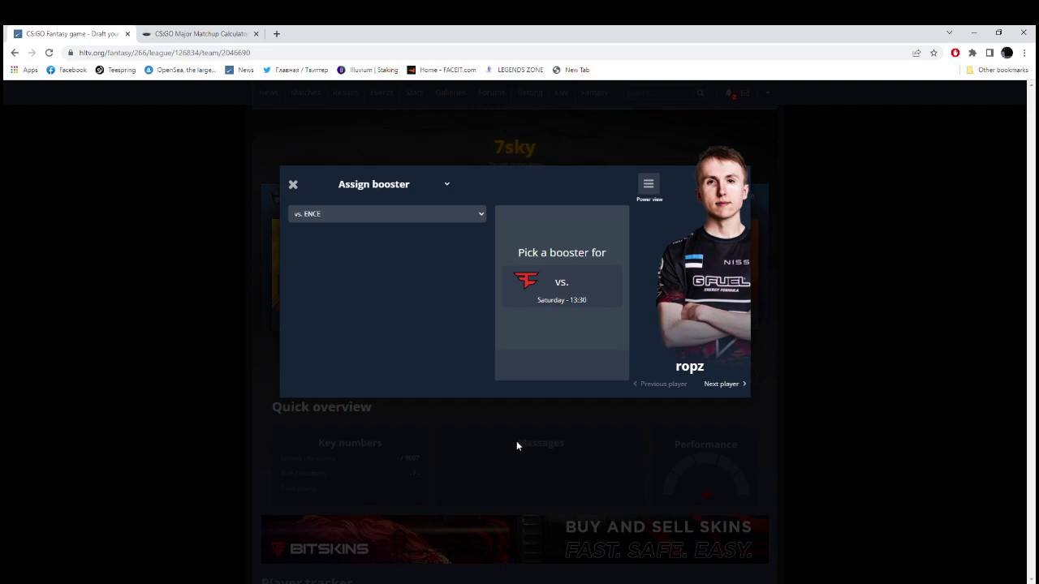
click(293, 184)
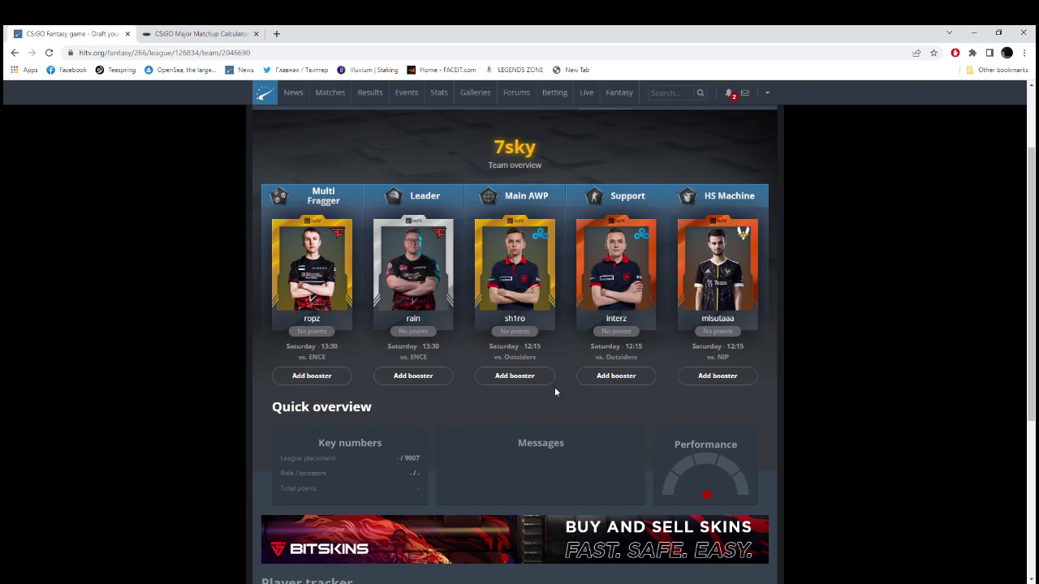
Assign the first booster in the third row to sh1ro for the match against Outsiders.
click(523, 310)
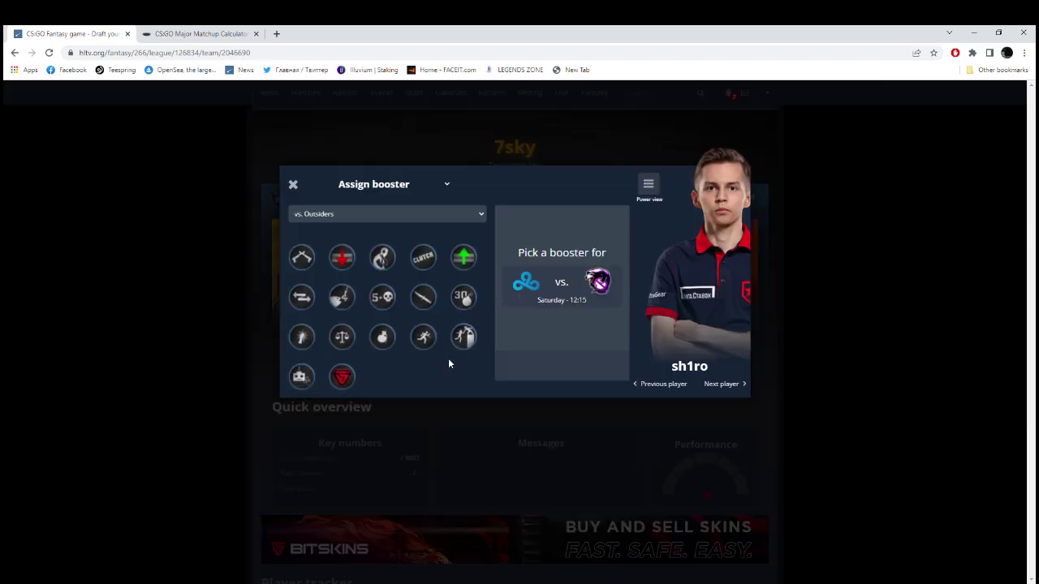
click(302, 339)
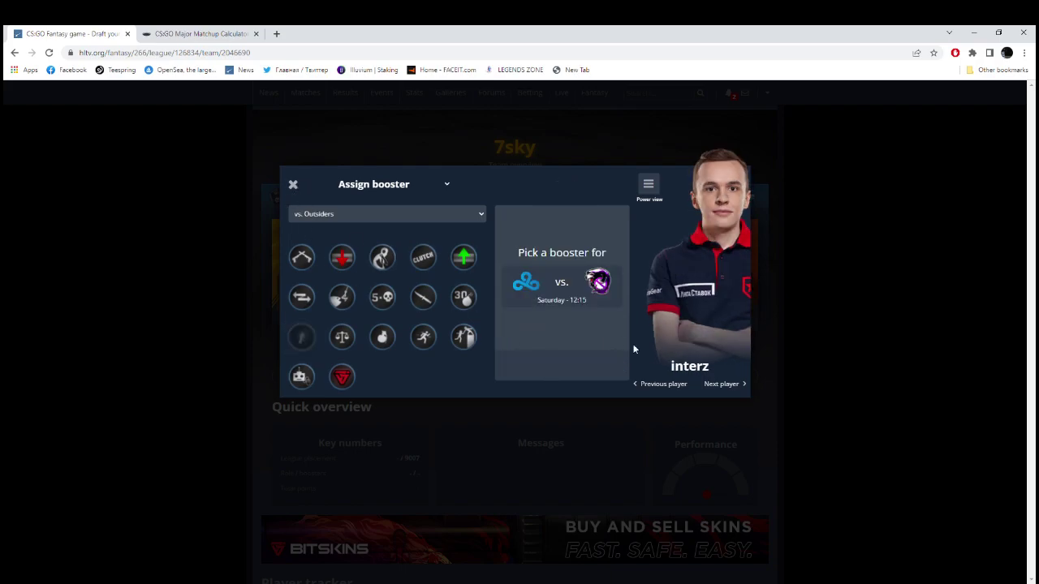
click(293, 185)
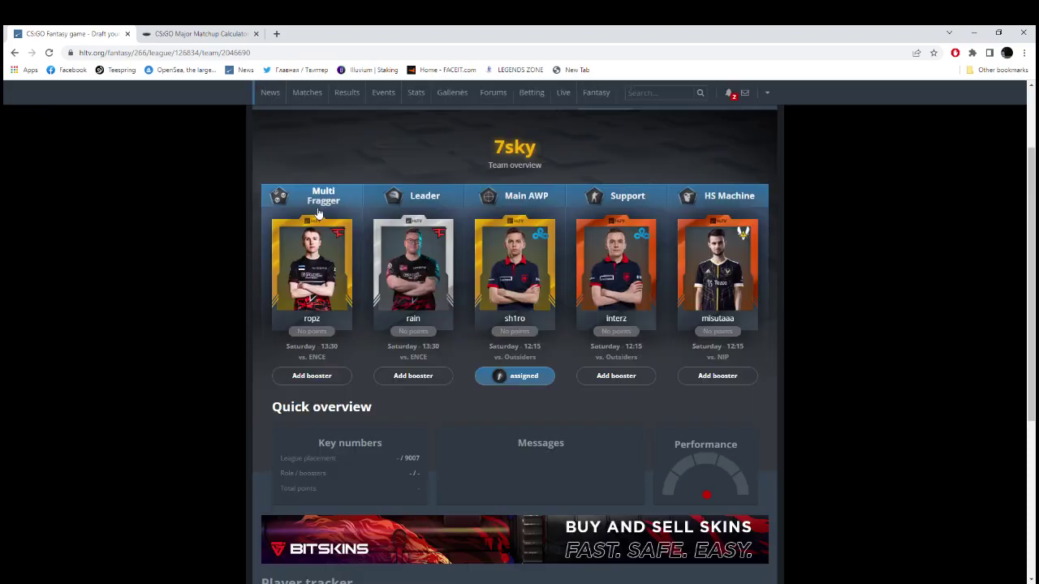
Check the Bait booster's trigger rate for interz in the match against Outsiders.
click(605, 378)
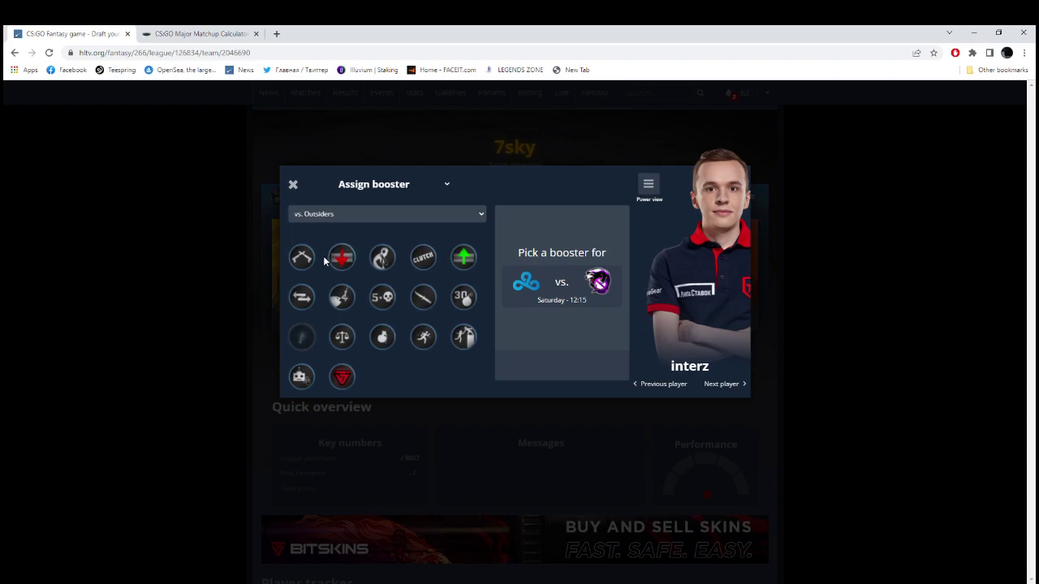
click(342, 299)
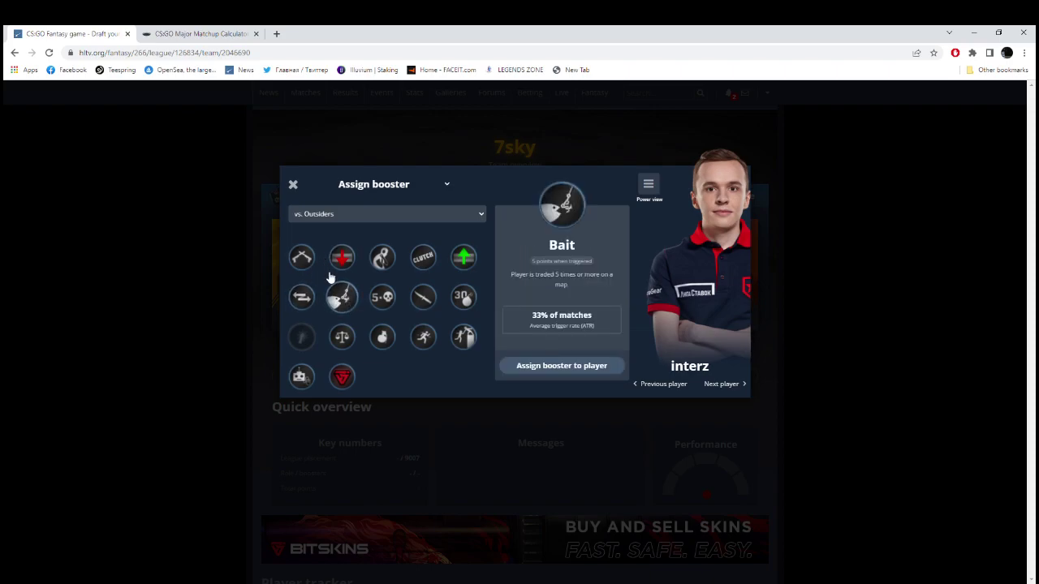
click(295, 192)
Assign the Bait booster to misutaaa for the match against NIP and the Assist booster to ropz for the match against ENCE.
click(717, 376)
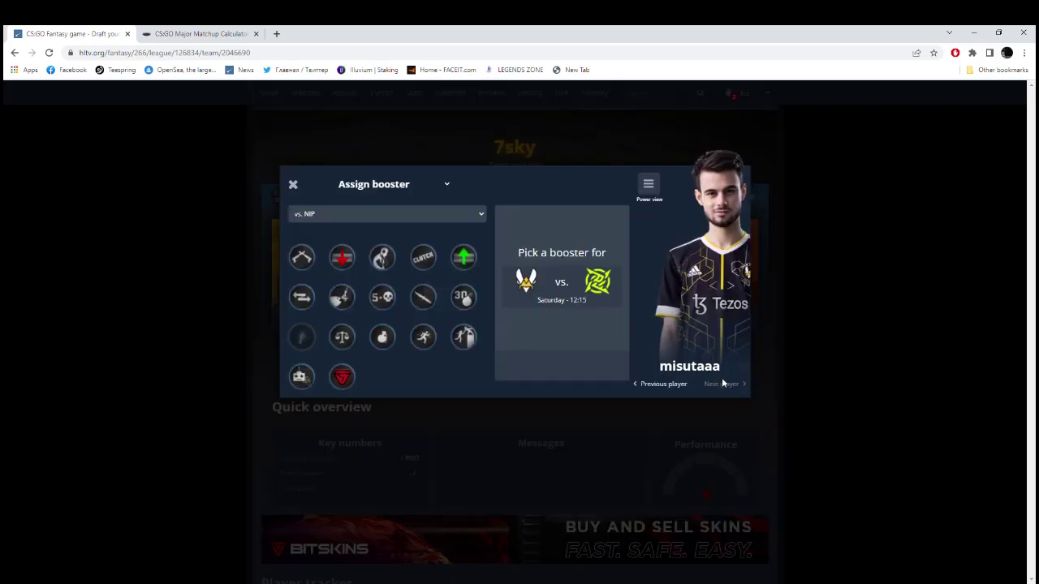
click(342, 299)
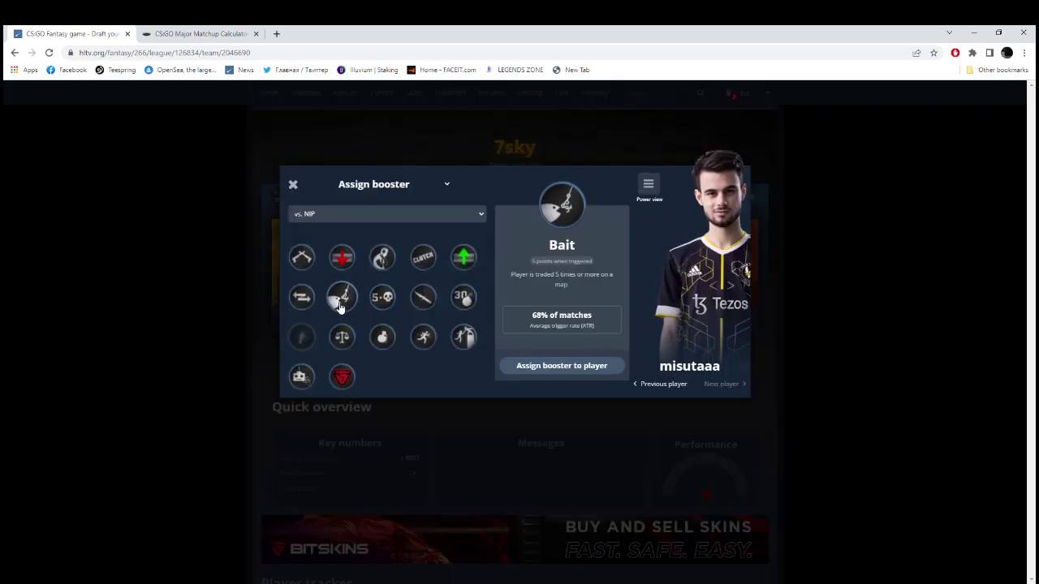
click(560, 366)
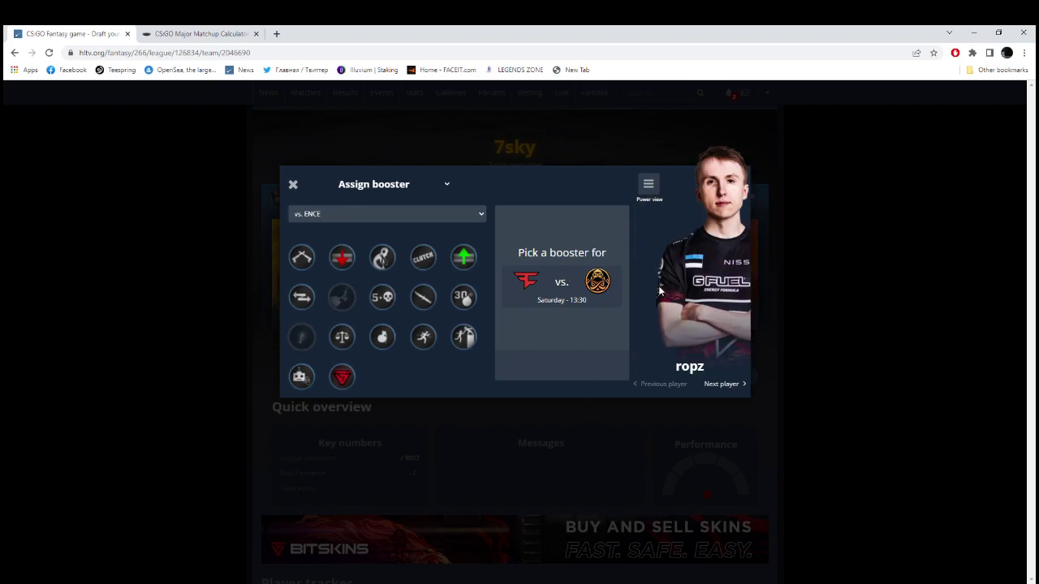
click(472, 341)
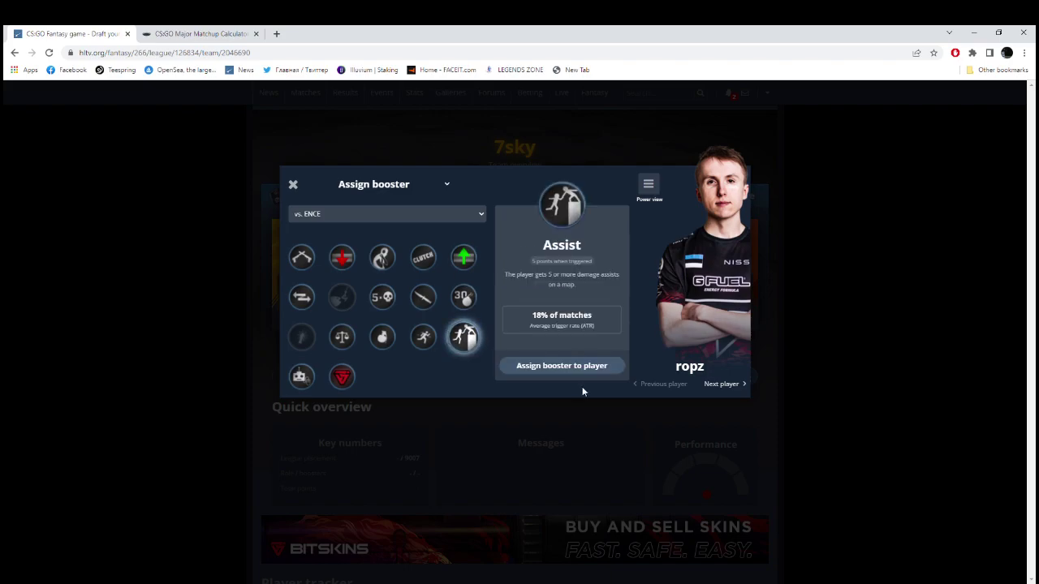
click(561, 367)
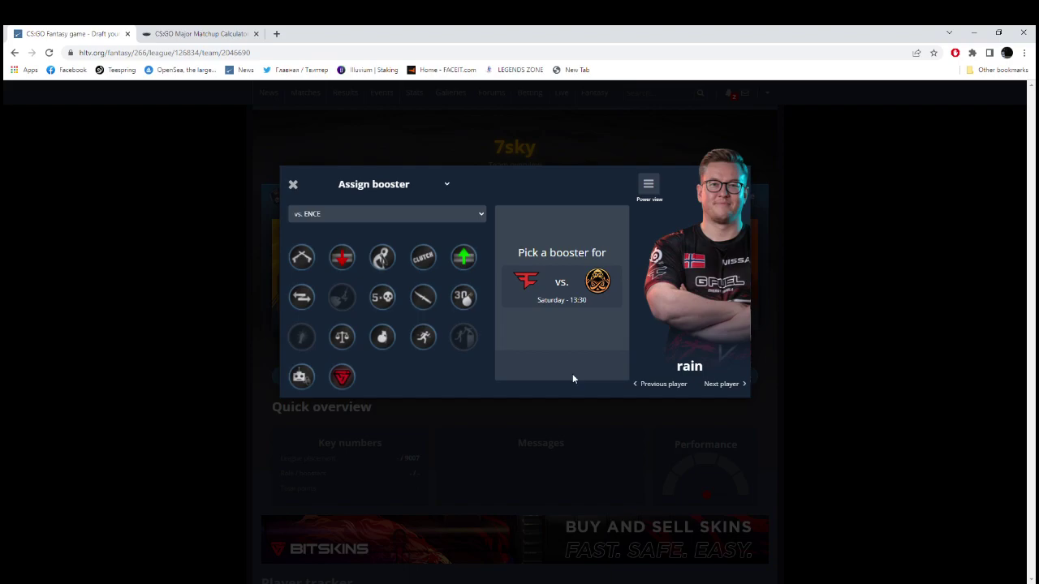
Assign the Avenger booster to rain against ENCE and the BITSKINS - Fast. Safe. Easy. booster to interz against Outsiders.
click(304, 303)
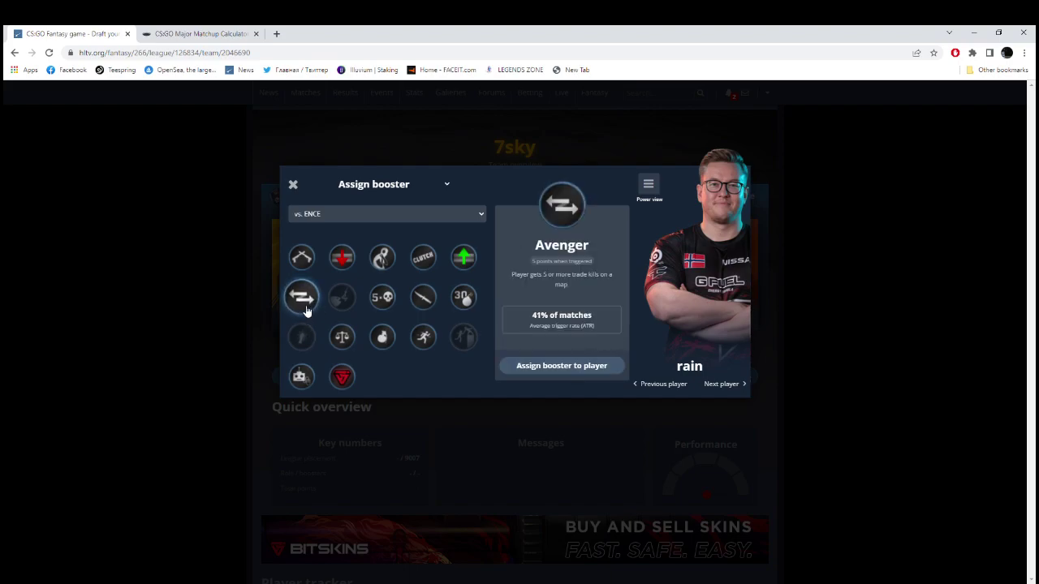
click(554, 365)
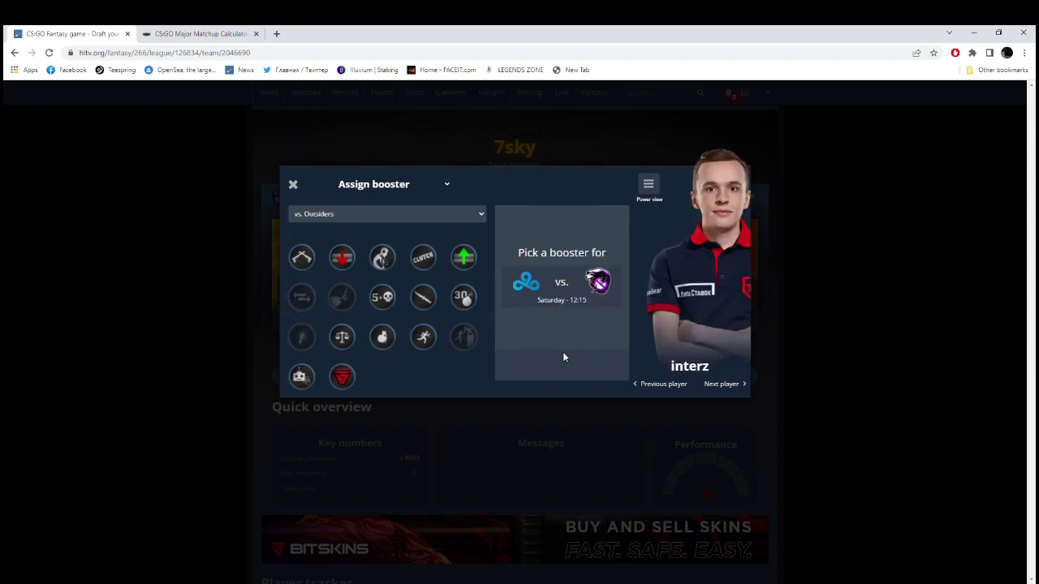
click(342, 377)
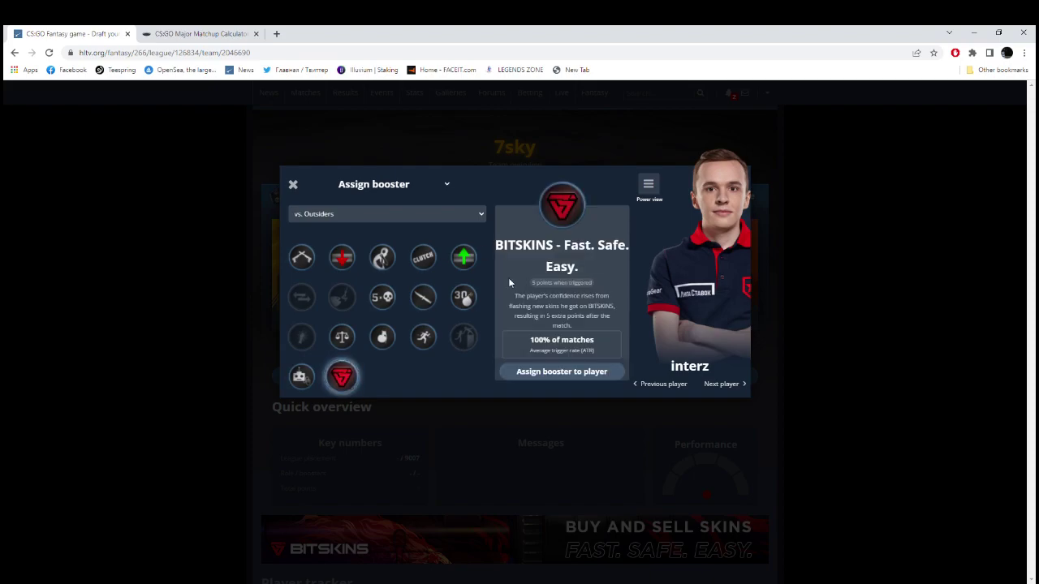
click(547, 371)
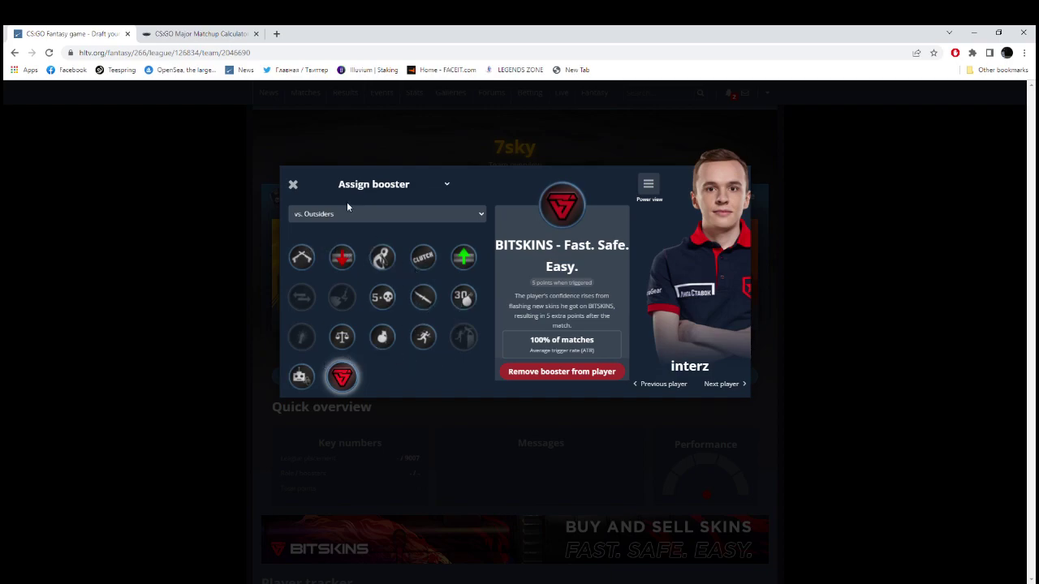
click(294, 185)
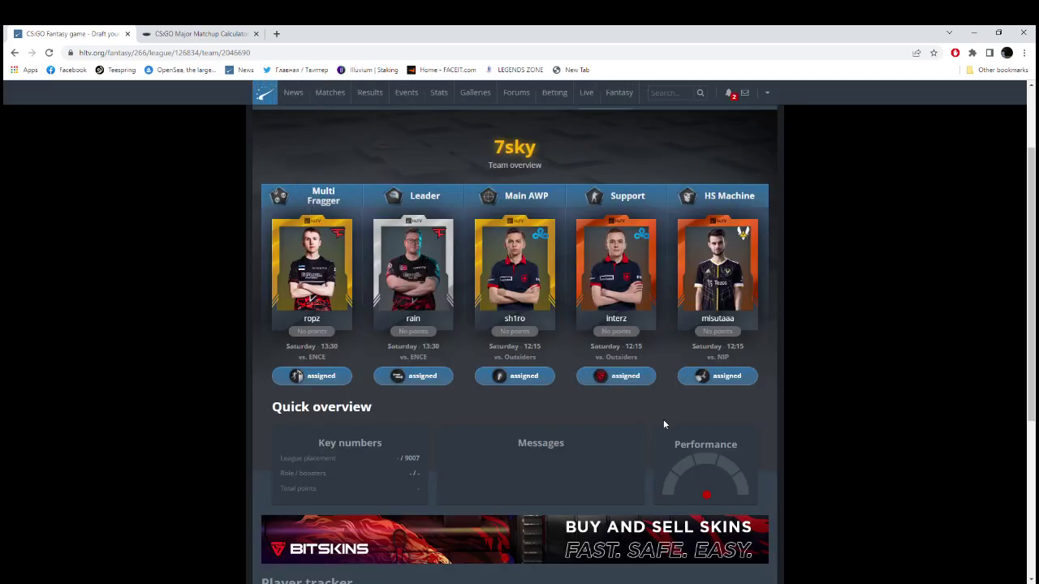